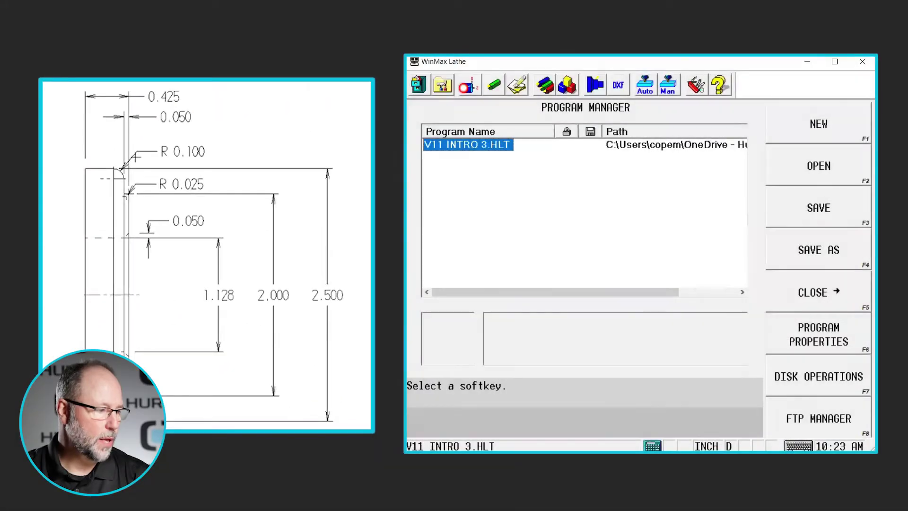
# Step: Bring up the Tool Setup screen for program V11 INTRO 3.HLT
pyautogui.click(468, 85)
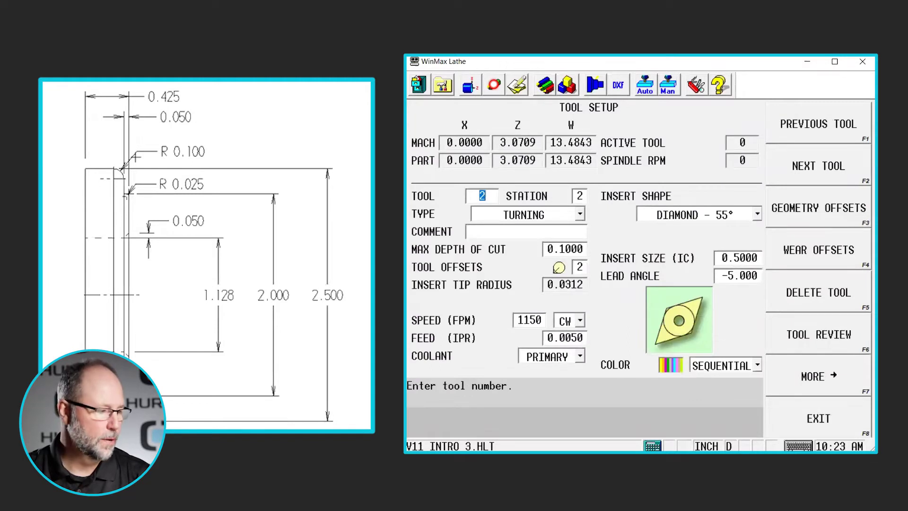
# Step: Load tool 3 and set its type to INSERTED DRILL
pyautogui.write('3')
pyautogui.press('Return')
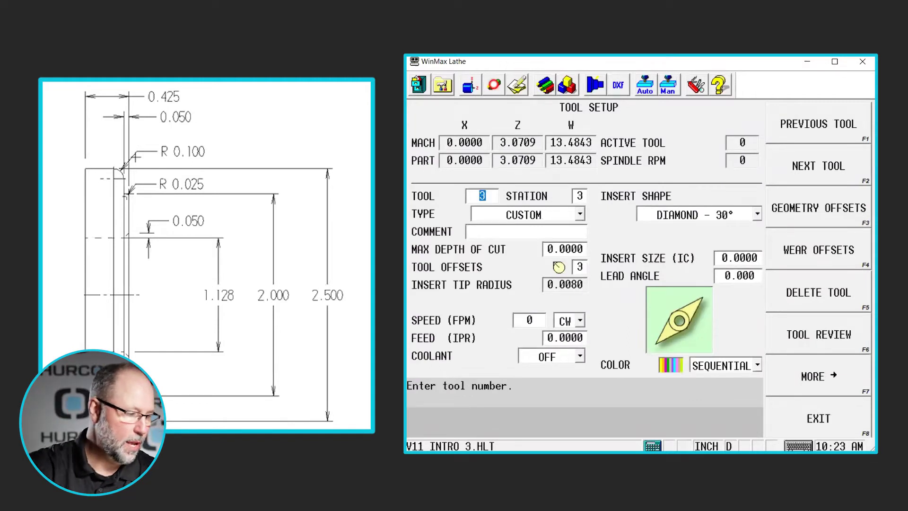
pyautogui.click(580, 216)
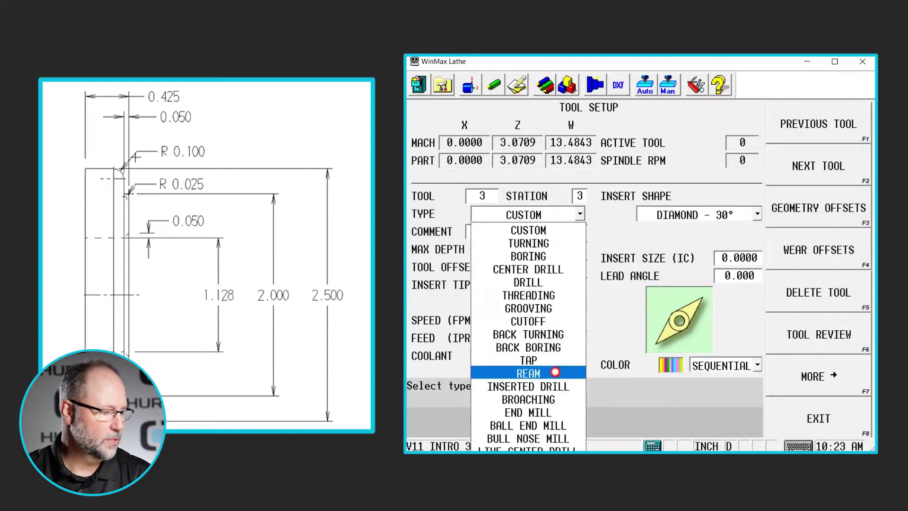
pyautogui.click(555, 381)
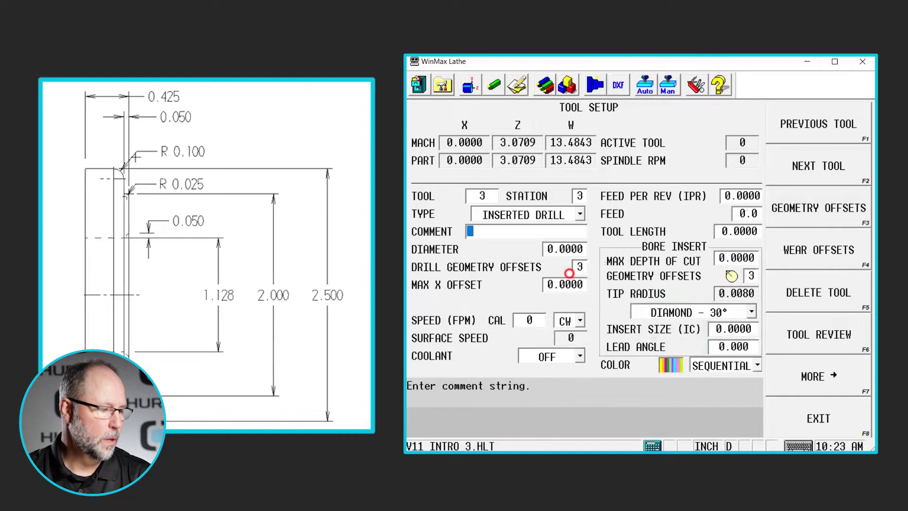
# Step: Give the drill a 1.0000 diameter and a 0.1250 maximum X offset
pyautogui.click(582, 248)
pyautogui.write('1.')
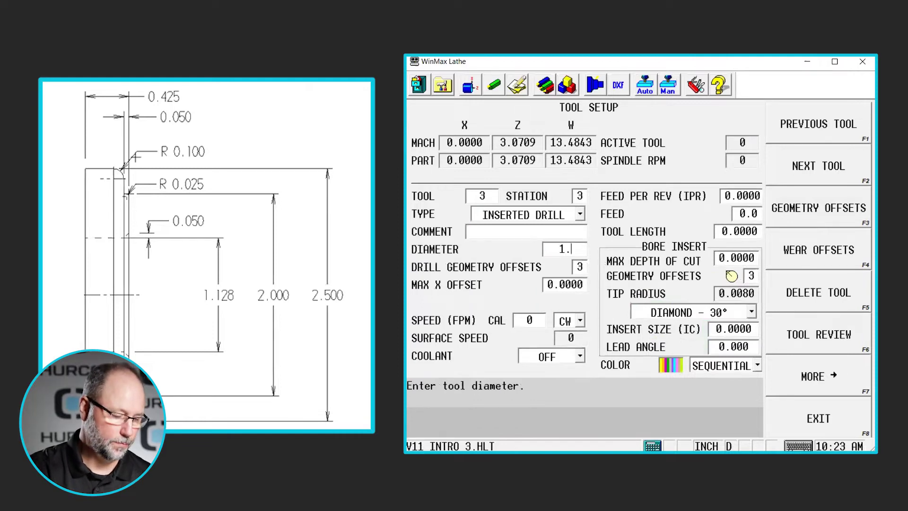
pyautogui.press('Return')
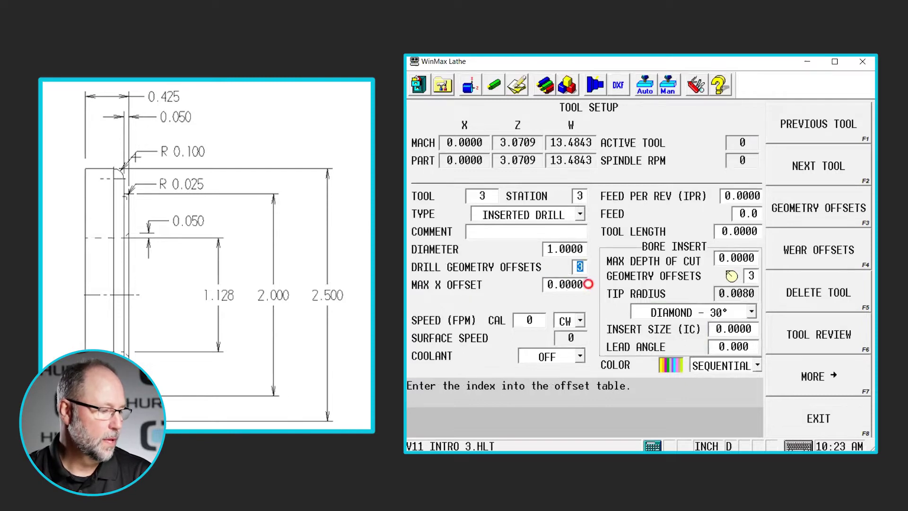
pyautogui.click(573, 286)
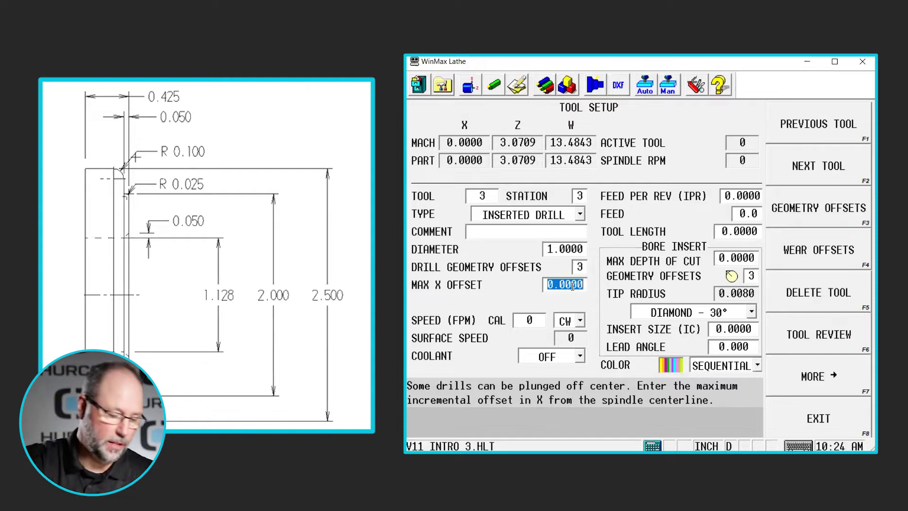
pyautogui.write('.')
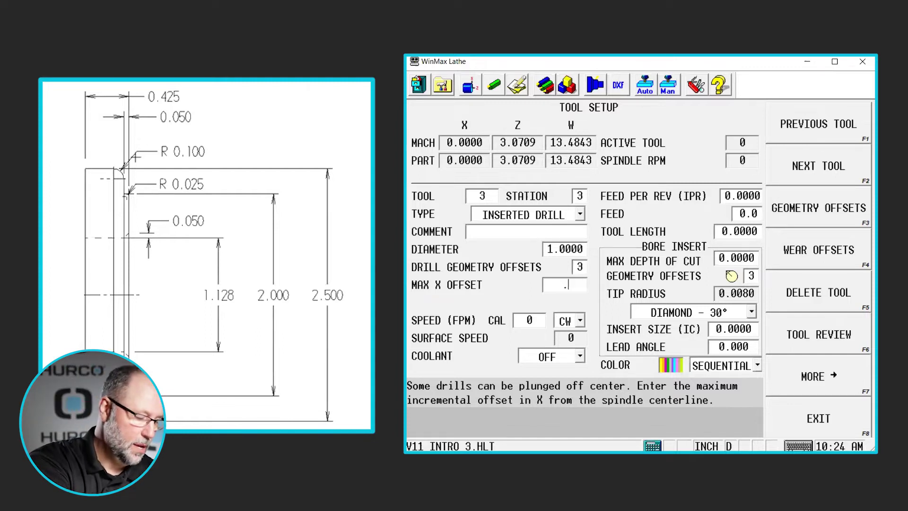
pyautogui.write('125')
pyautogui.press('Return')
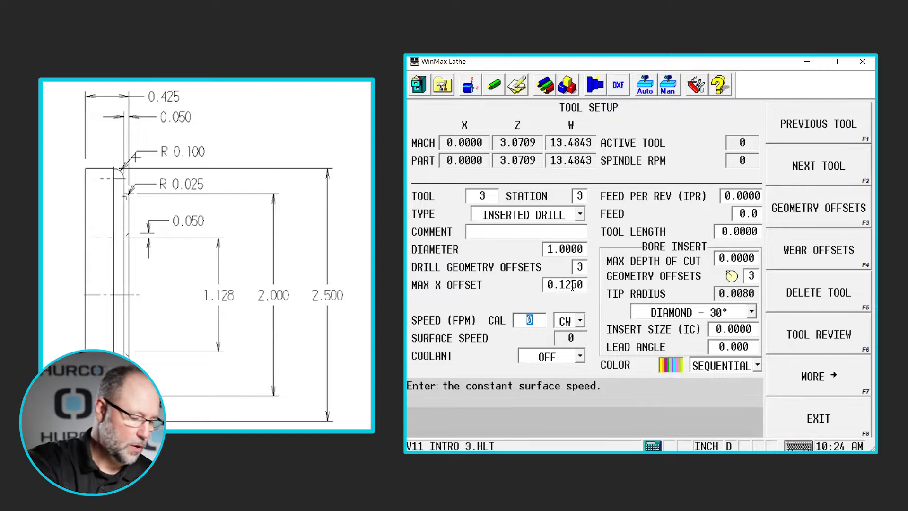
# Step: Set tool 3 to 650 FPM, primary coolant, 0.0035 IPR, 6.0000 length and 0.0600 max depth
pyautogui.write('650')
pyautogui.press('Return')
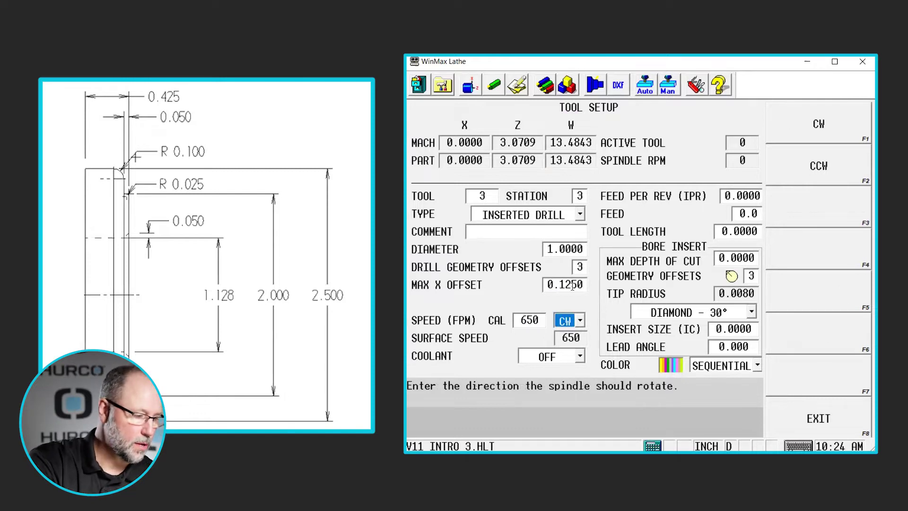
pyautogui.press('Return')
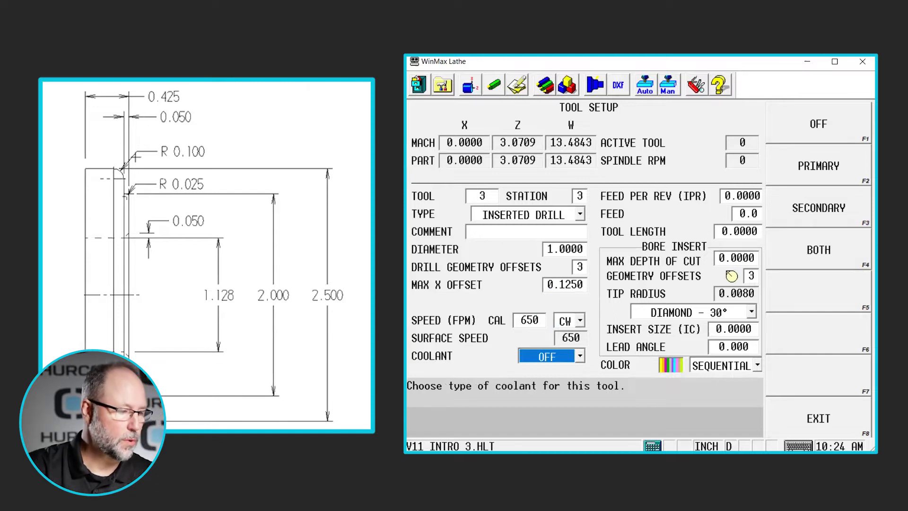
pyautogui.click(808, 178)
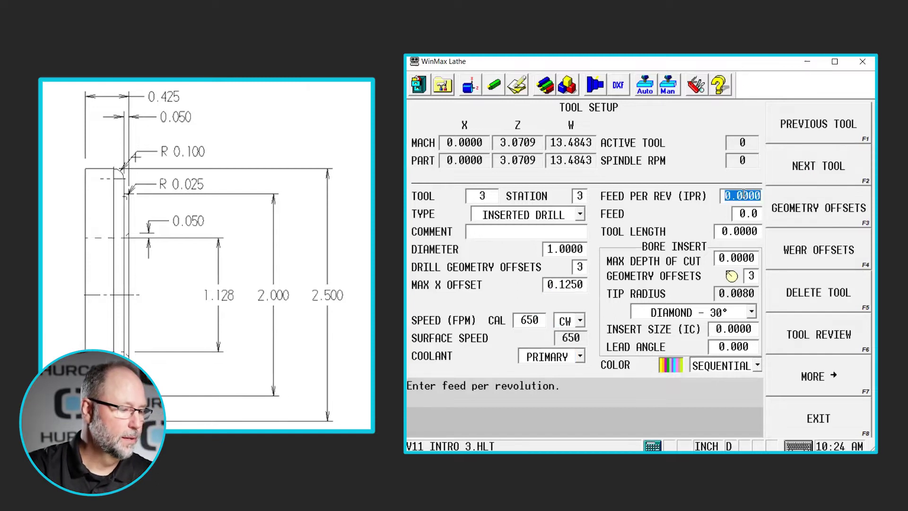
pyautogui.write('.00')
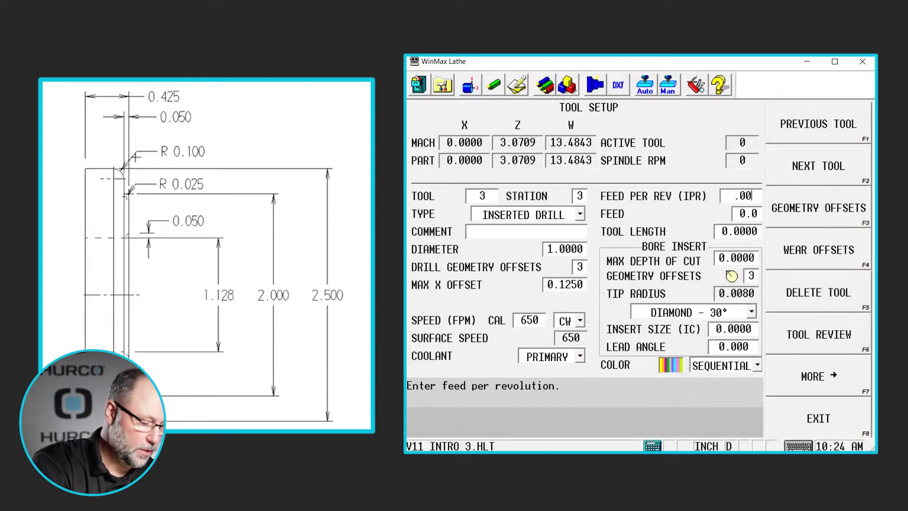
pyautogui.write('35')
pyautogui.press('Return')
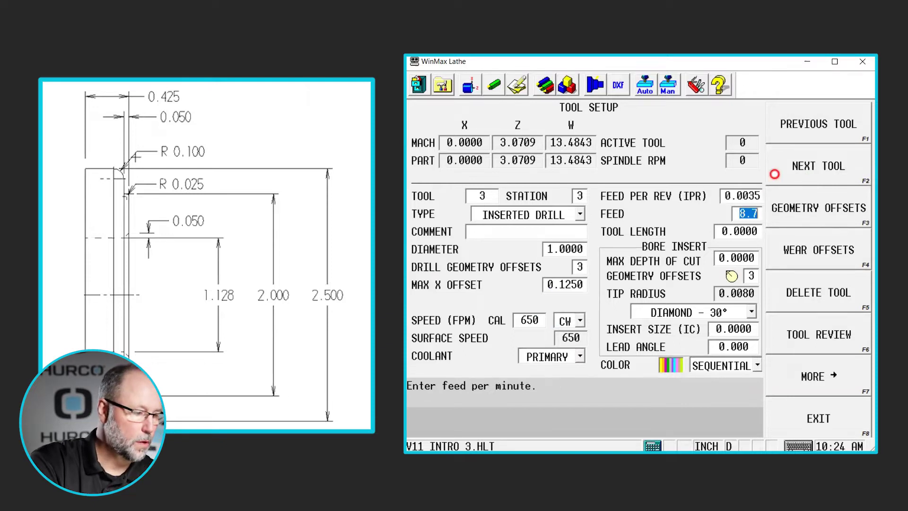
pyautogui.press('Return')
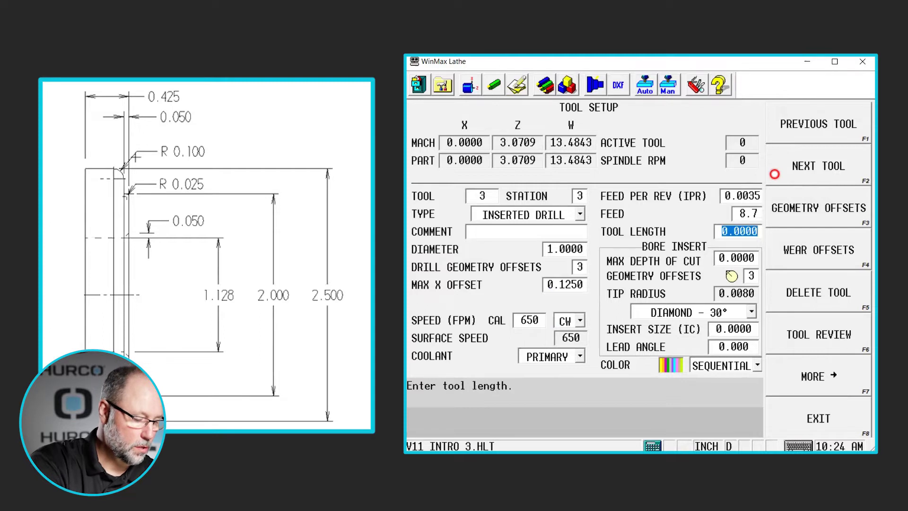
pyautogui.write('6')
pyautogui.press('Return')
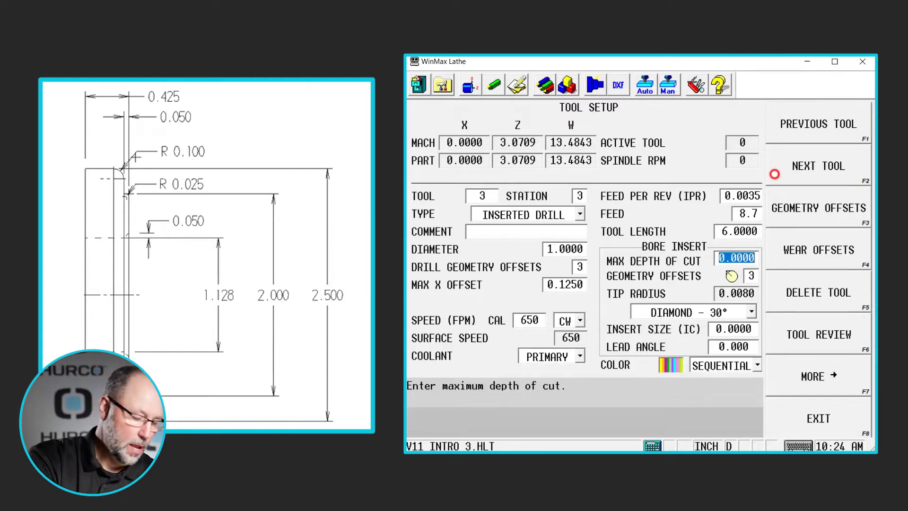
pyautogui.write('.06')
pyautogui.press('Return')
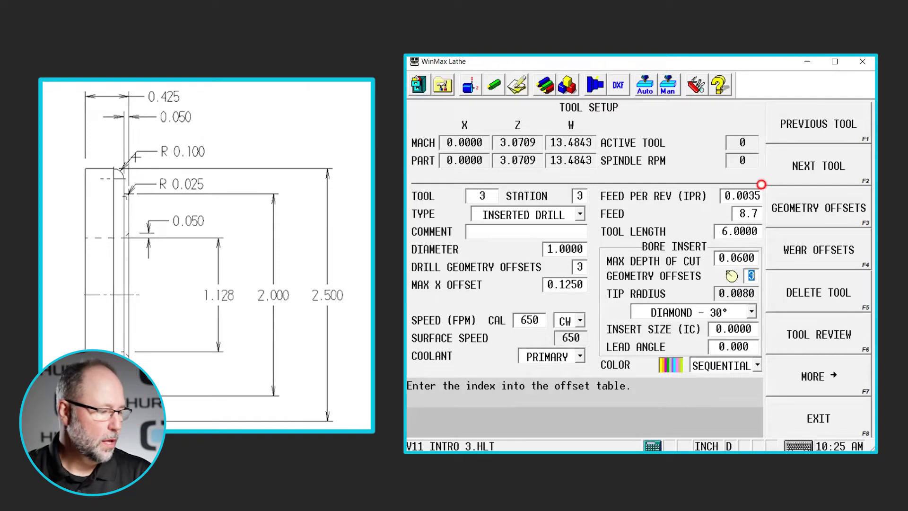
# Step: Give tool 3 a 55° diamond 3/8-inch insert with a -5° lead angle
pyautogui.click(753, 311)
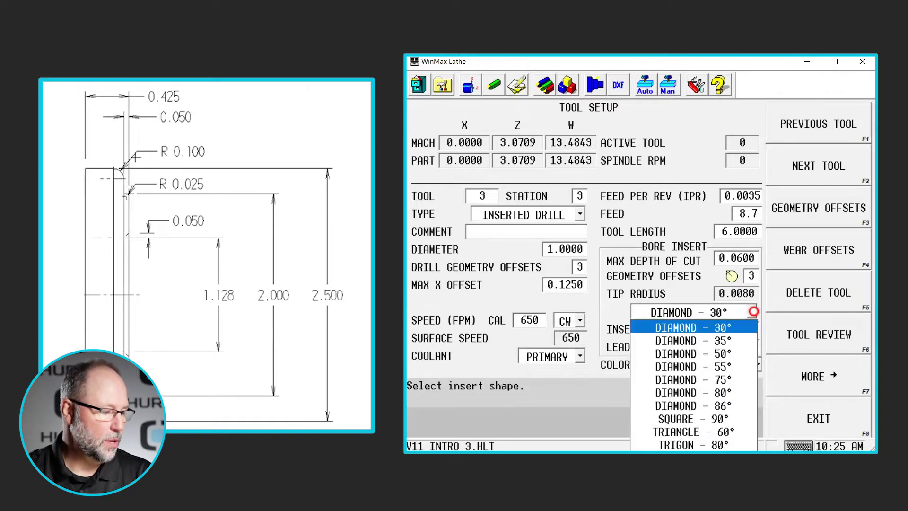
pyautogui.click(729, 367)
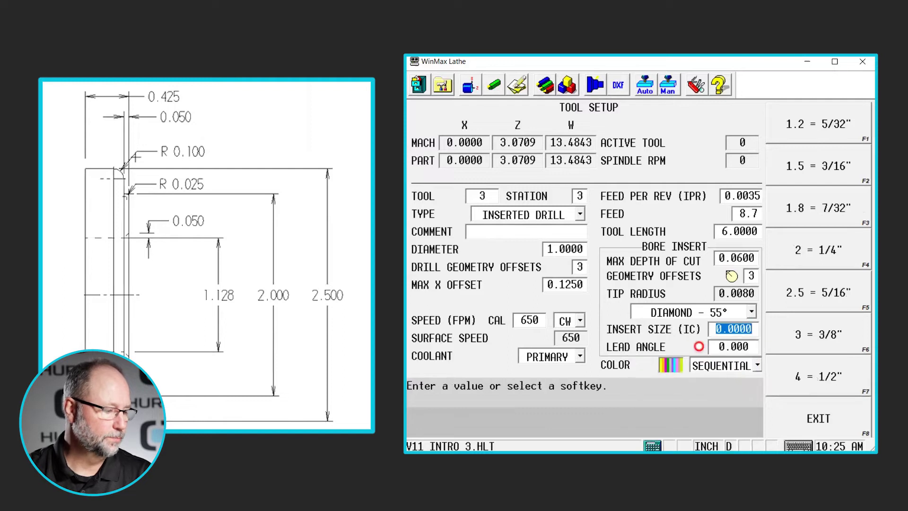
pyautogui.click(820, 334)
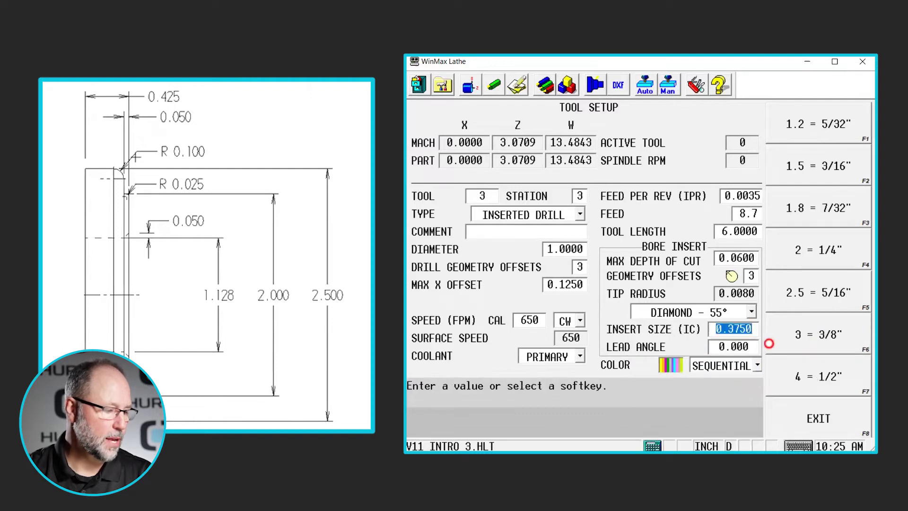
pyautogui.click(747, 347)
pyautogui.write('-5')
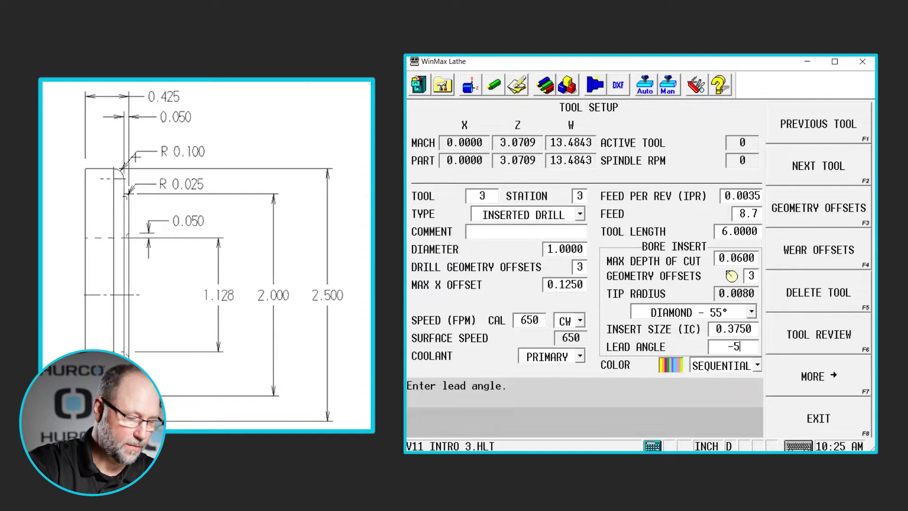
pyautogui.press('Return')
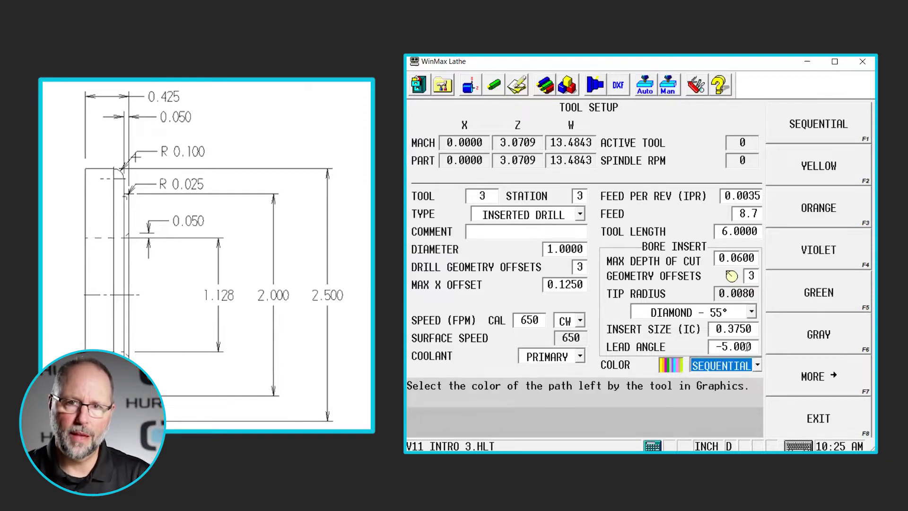
pyautogui.click(482, 195)
# Step: Load tool 4 as a BORING tool and set its maximum depth of cut to 0.0600
pyautogui.write('4')
pyautogui.press('Return')
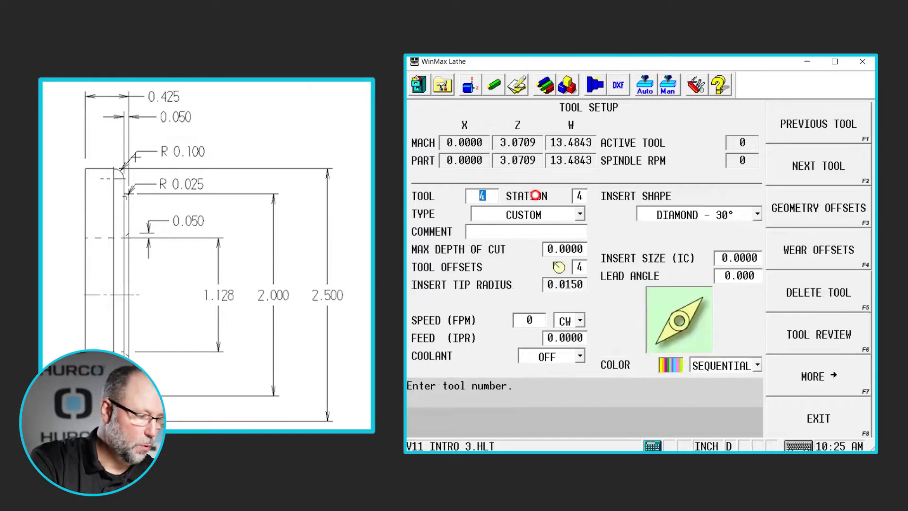
pyautogui.click(579, 213)
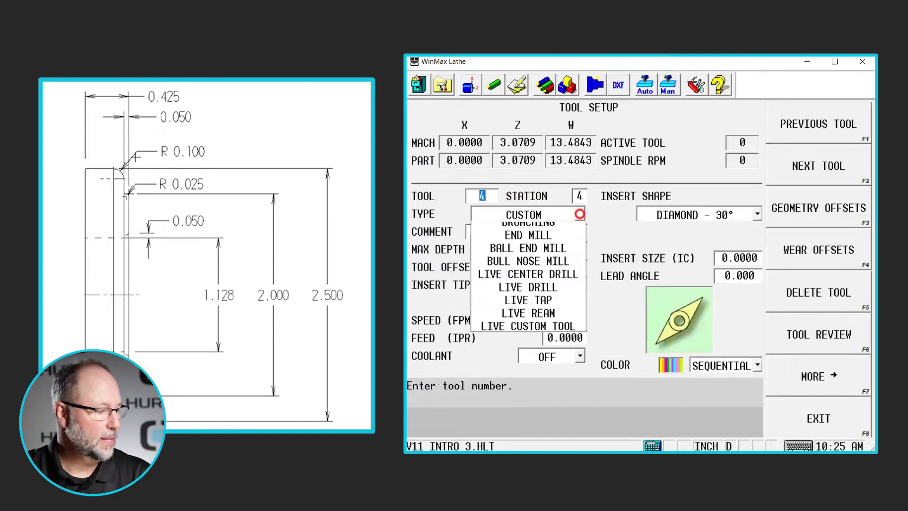
pyautogui.click(576, 256)
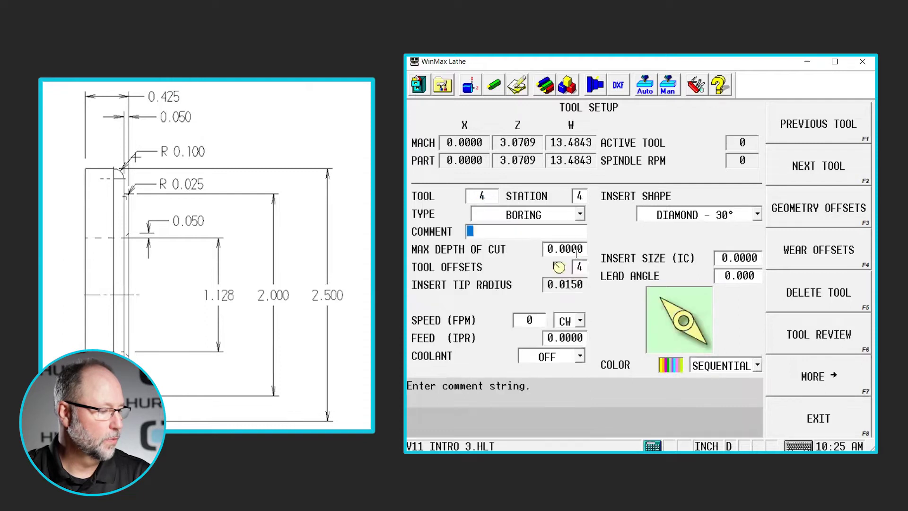
pyautogui.click(567, 248)
pyautogui.write('.')
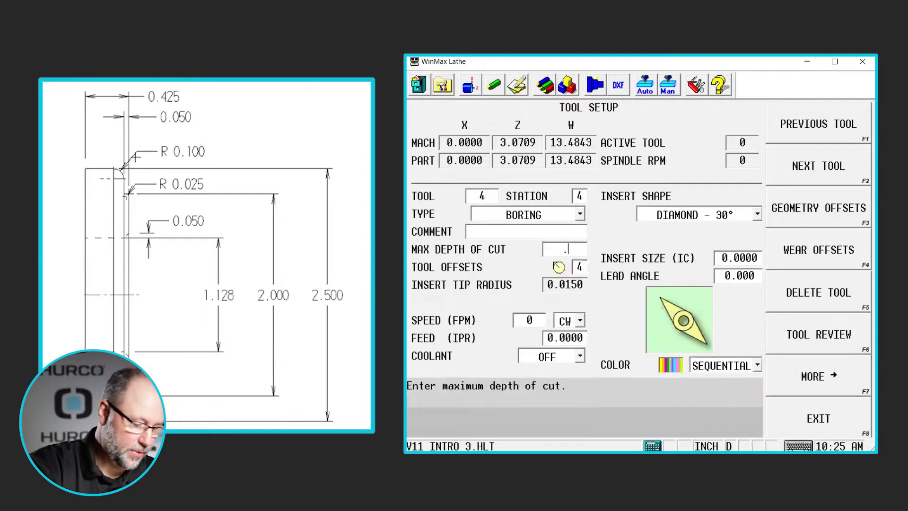
pyautogui.write('05')
pyautogui.press('Return')
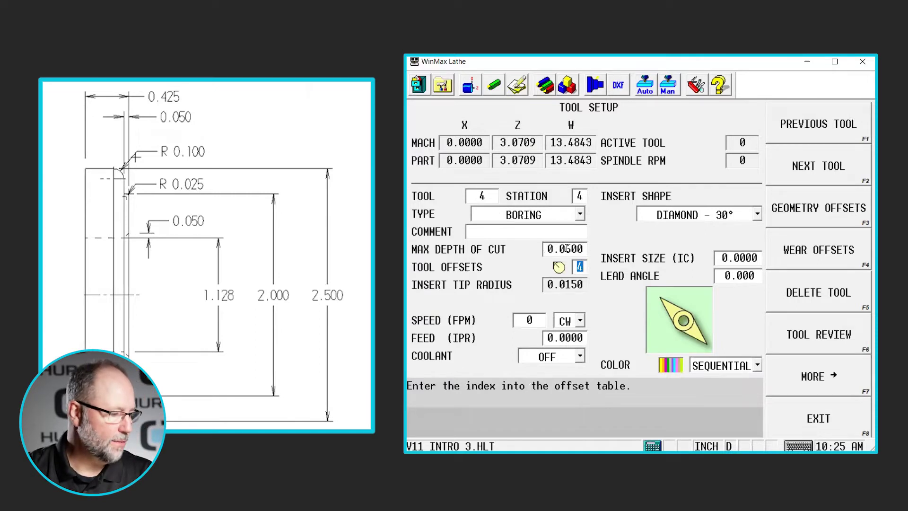
pyautogui.click(542, 260)
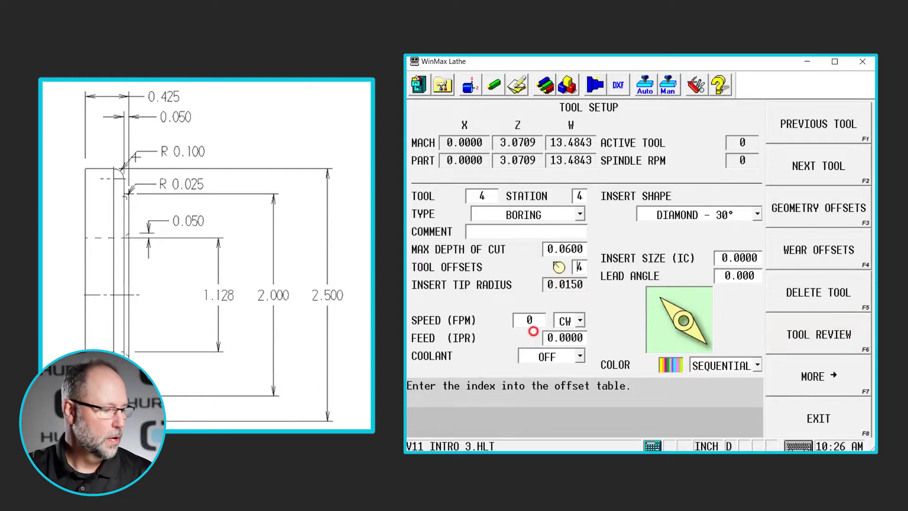
# Step: Set tool 4 to 1140 FPM surface speed, 0.005 feed and primary coolant
pyautogui.click(530, 322)
pyautogui.write('1')
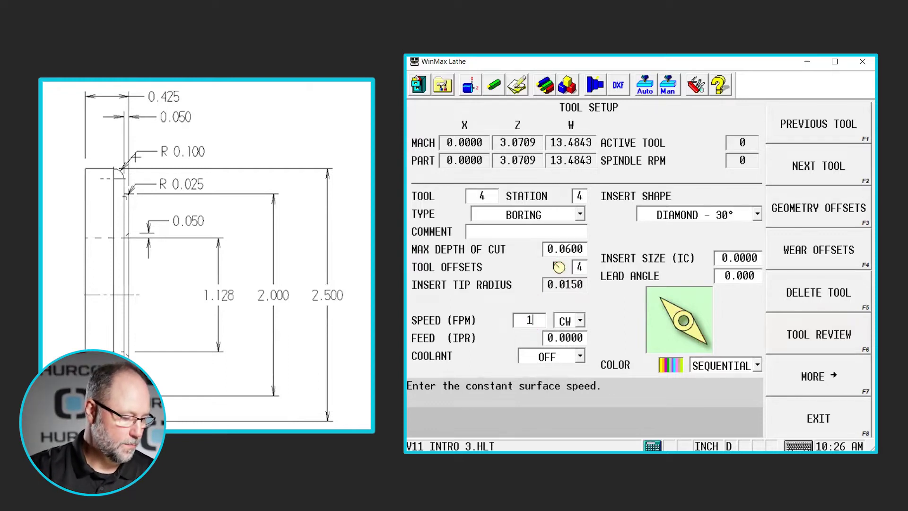
pyautogui.write('140')
pyautogui.press('Return')
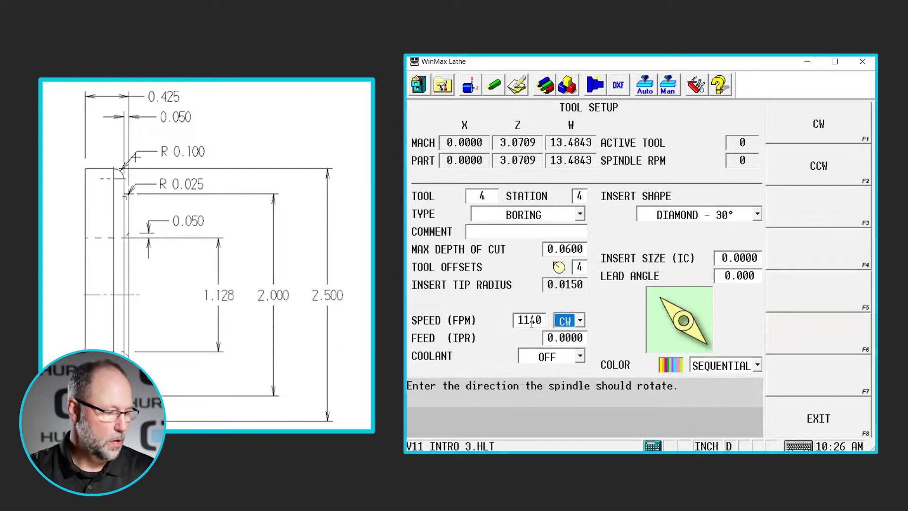
pyautogui.press('Return')
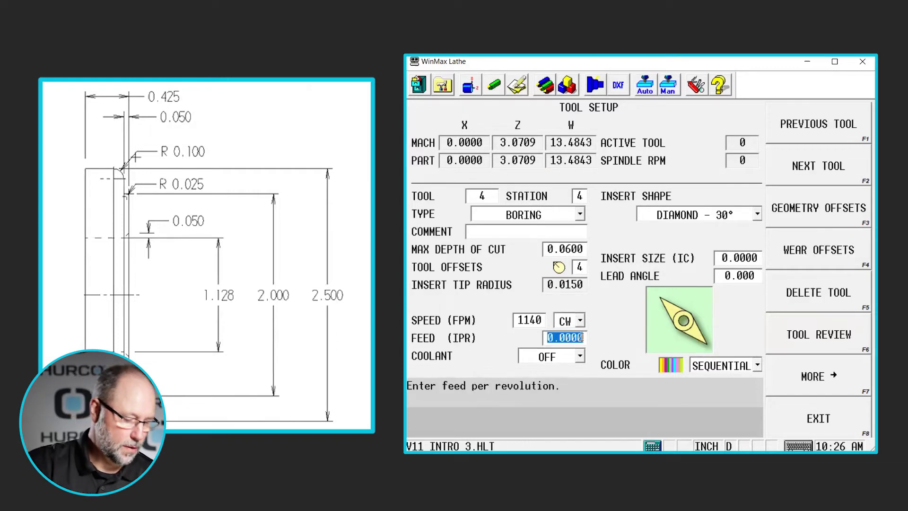
pyautogui.write('.005')
pyautogui.press('Return')
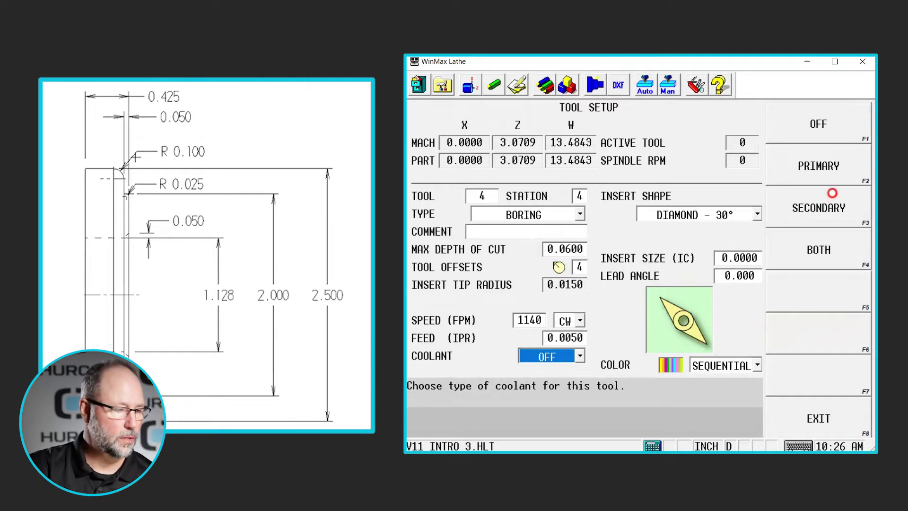
pyautogui.click(799, 182)
# Step: Fit tool 4 with a 55° diamond, 0.375-size insert at a -5° lead angle
pyautogui.click(756, 215)
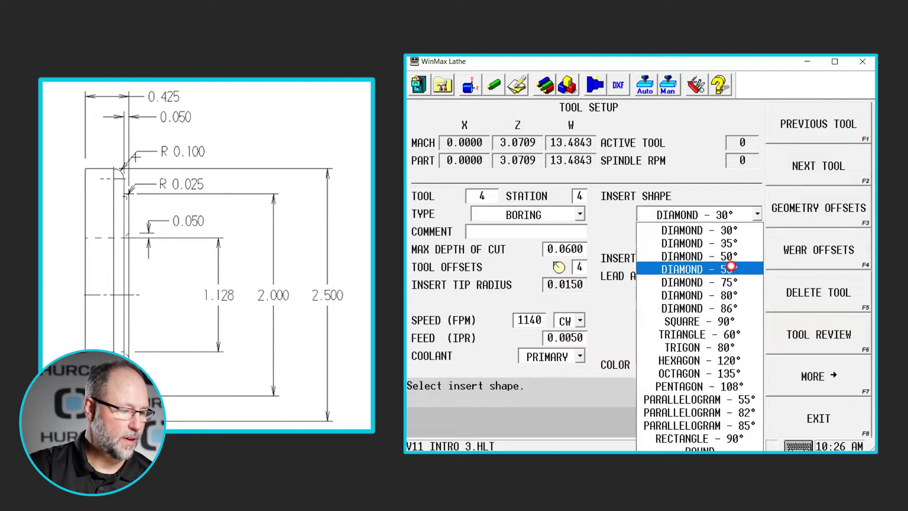
pyautogui.click(733, 269)
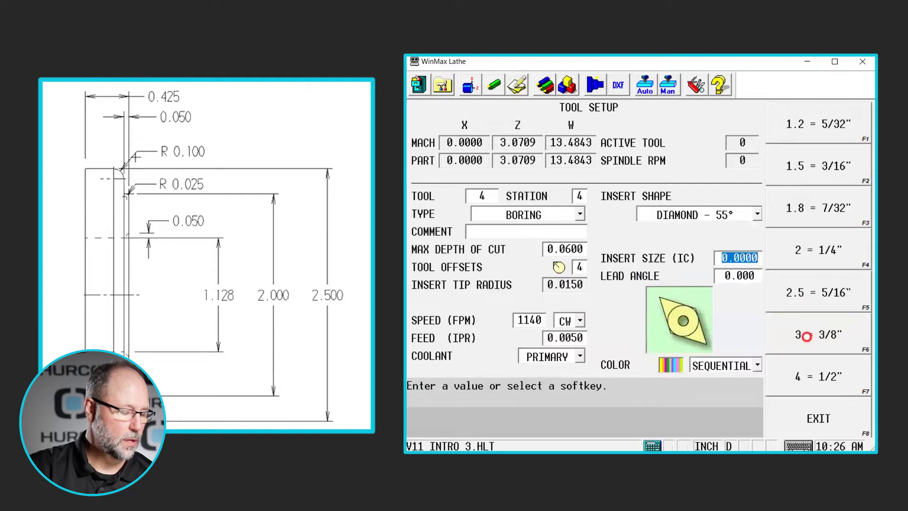
pyautogui.click(807, 337)
pyautogui.press('Return')
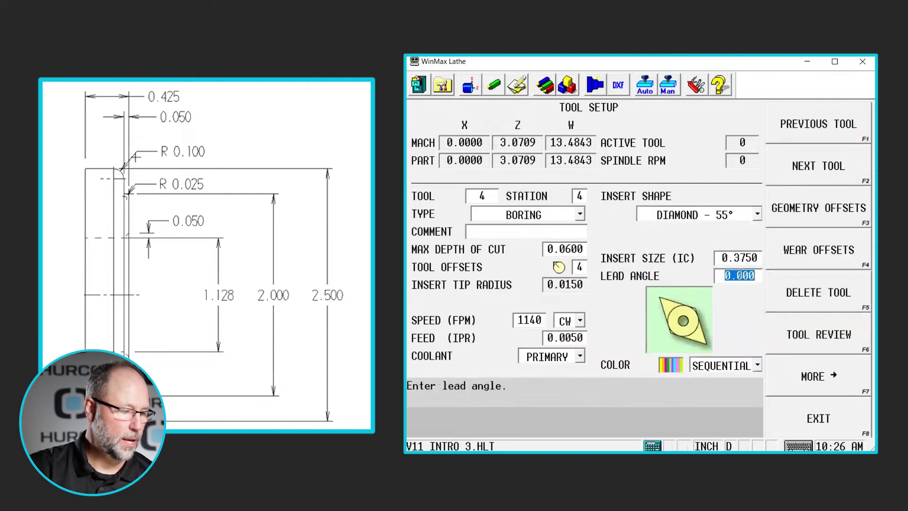
pyautogui.write('-5')
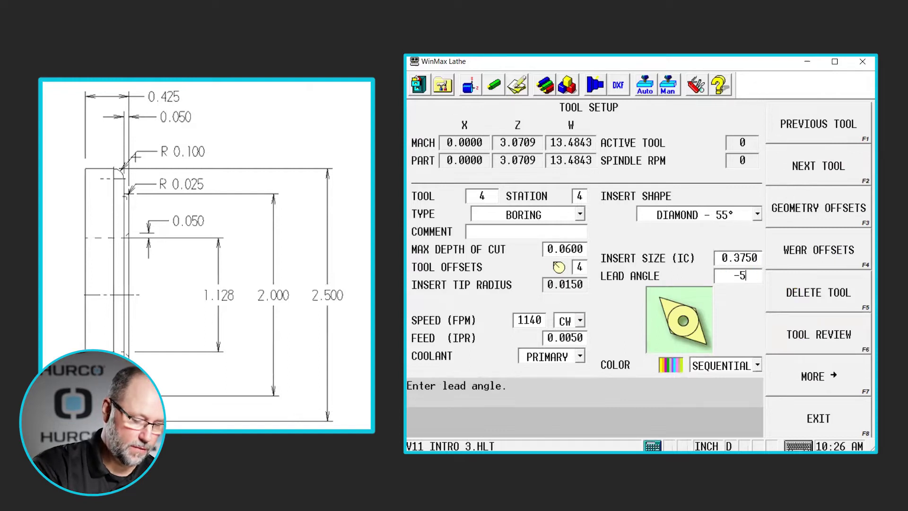
pyautogui.press('Return')
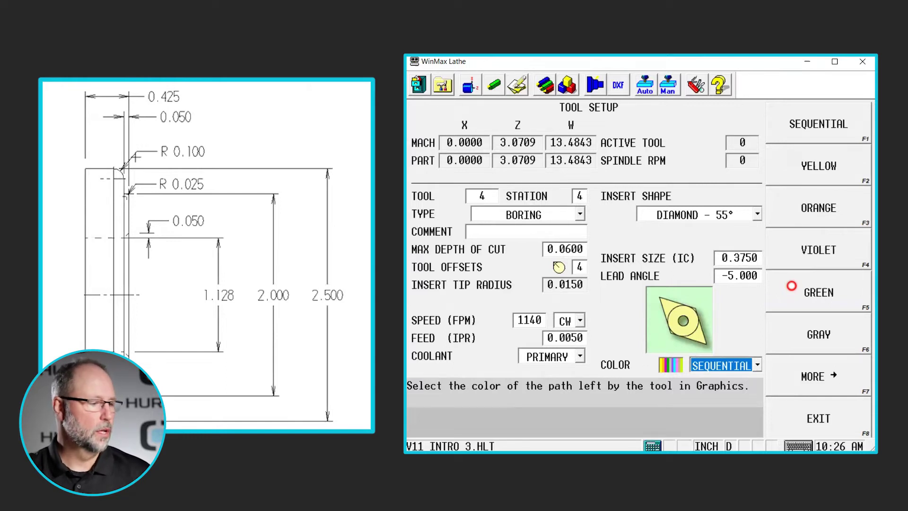
# Step: Draw the program's graphics simulation and inspect the part in XZ, then isometric view
pyautogui.click(567, 85)
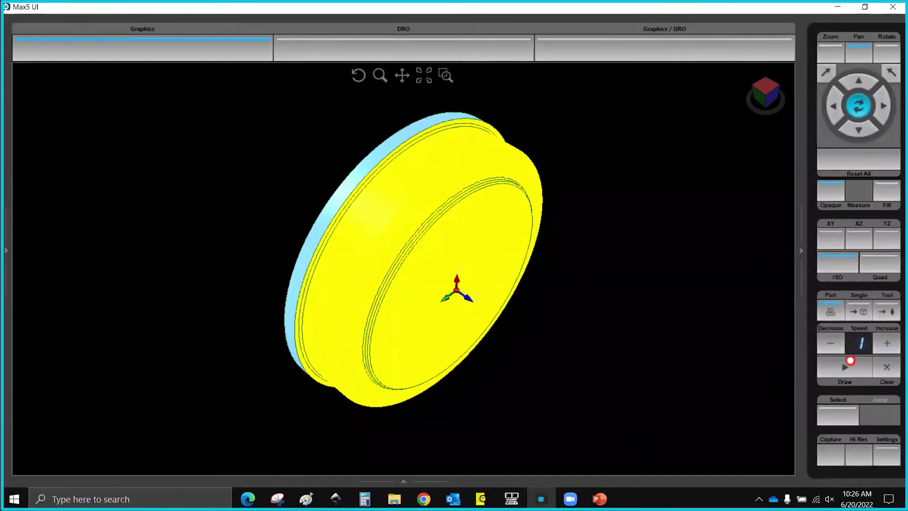
pyautogui.click(846, 368)
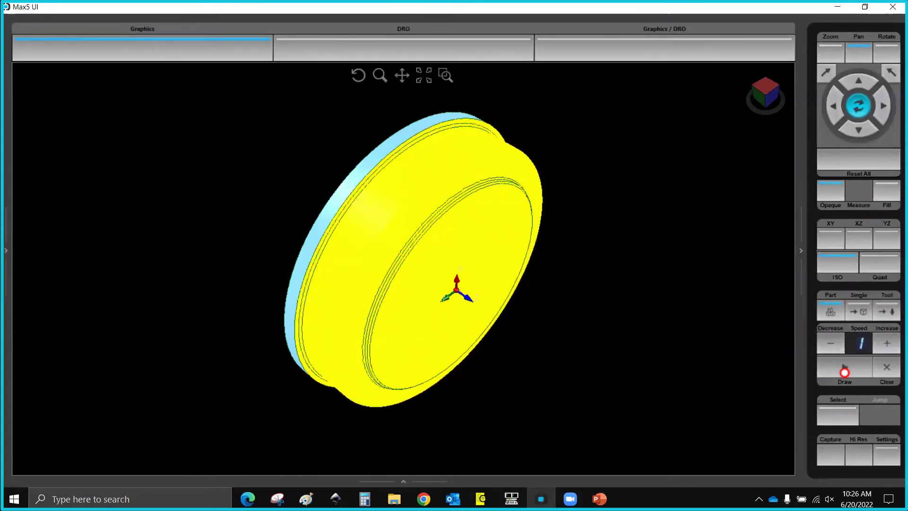
pyautogui.click(861, 241)
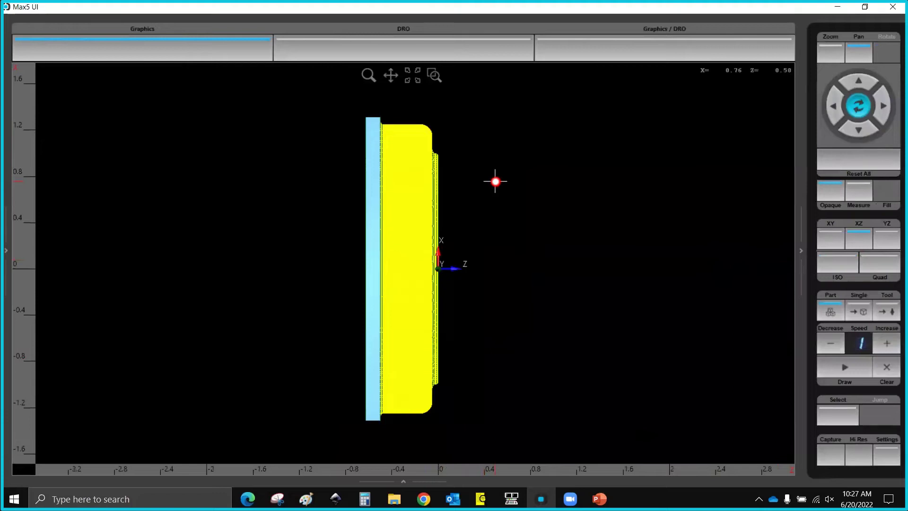
pyautogui.click(839, 262)
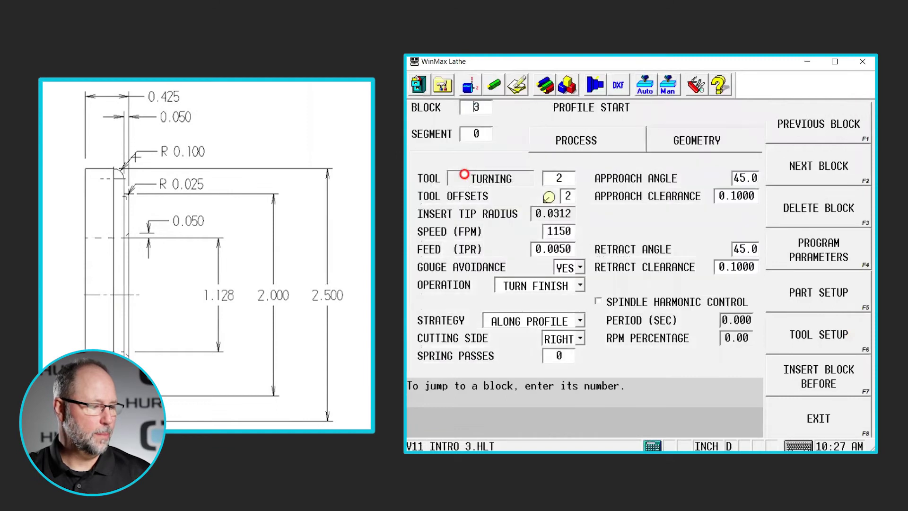
# Step: Create block 4 as a turning hole cycle with tool 3, using its setup speed and feed
pyautogui.click(470, 109)
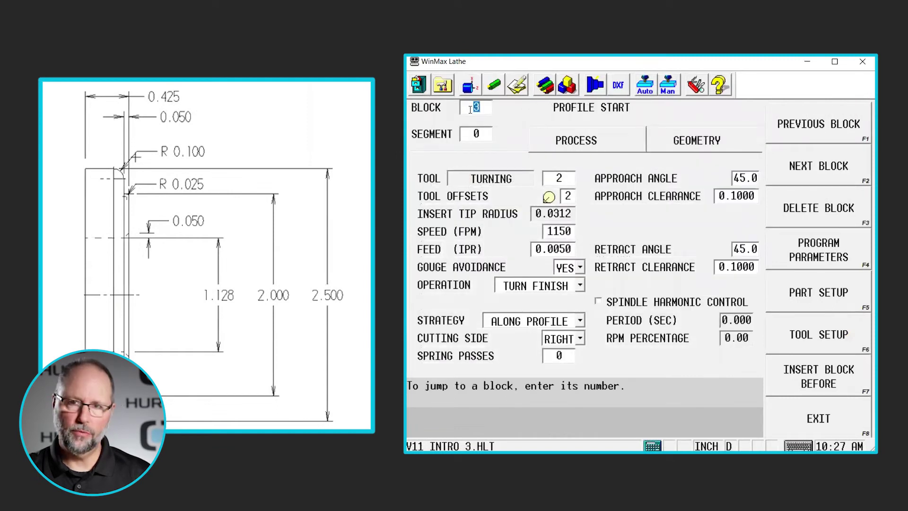
pyautogui.click(836, 168)
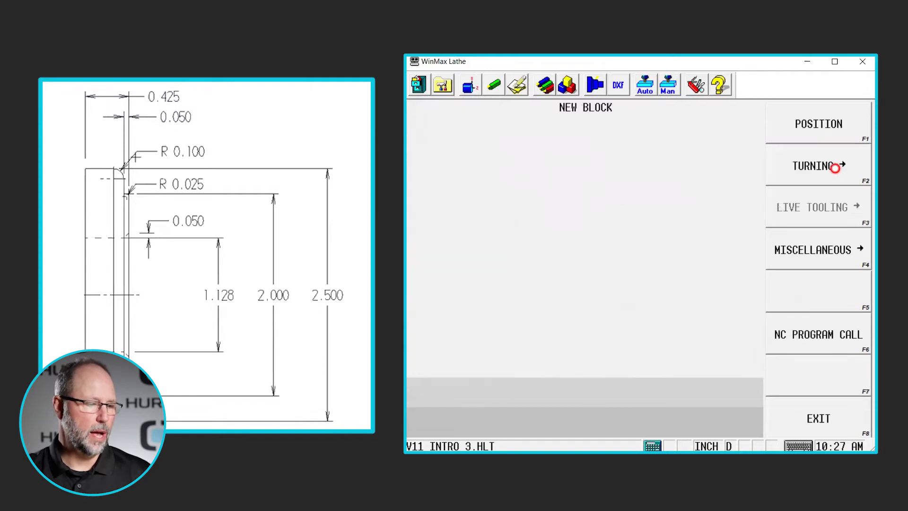
pyautogui.click(835, 169)
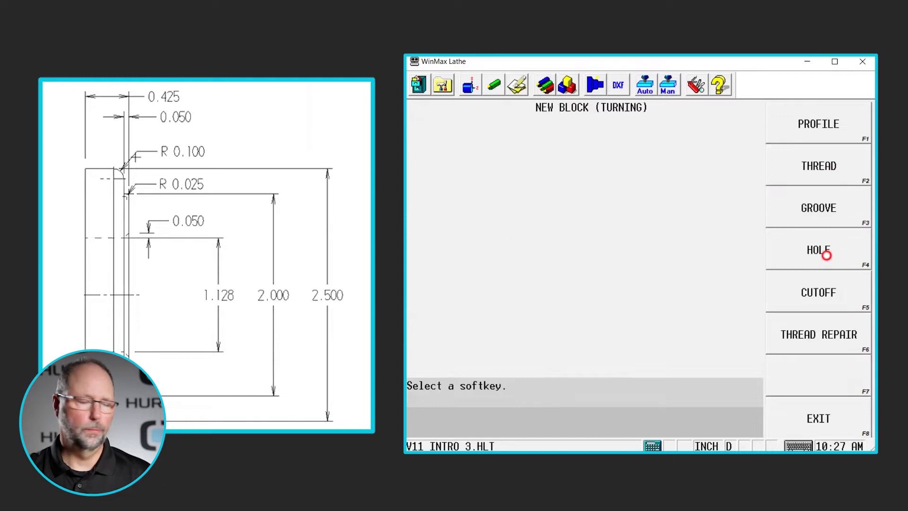
pyautogui.click(827, 255)
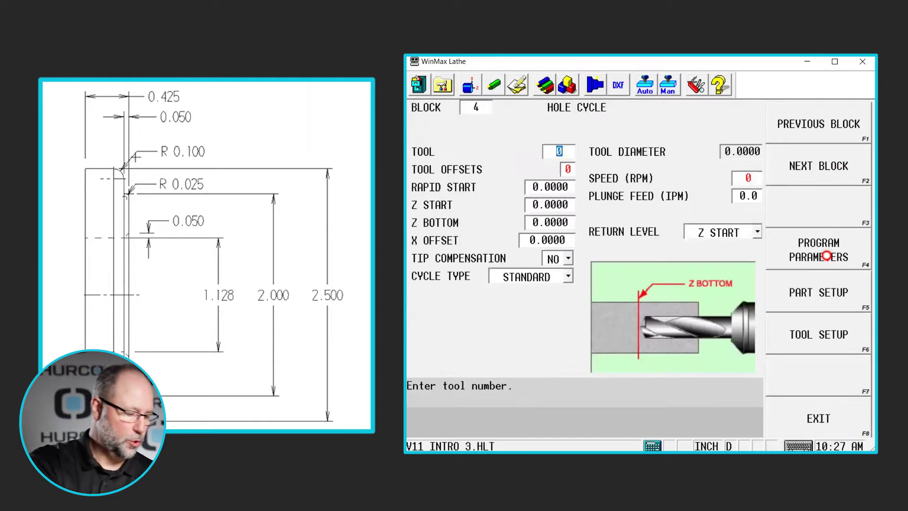
pyautogui.write('3')
pyautogui.press('Return')
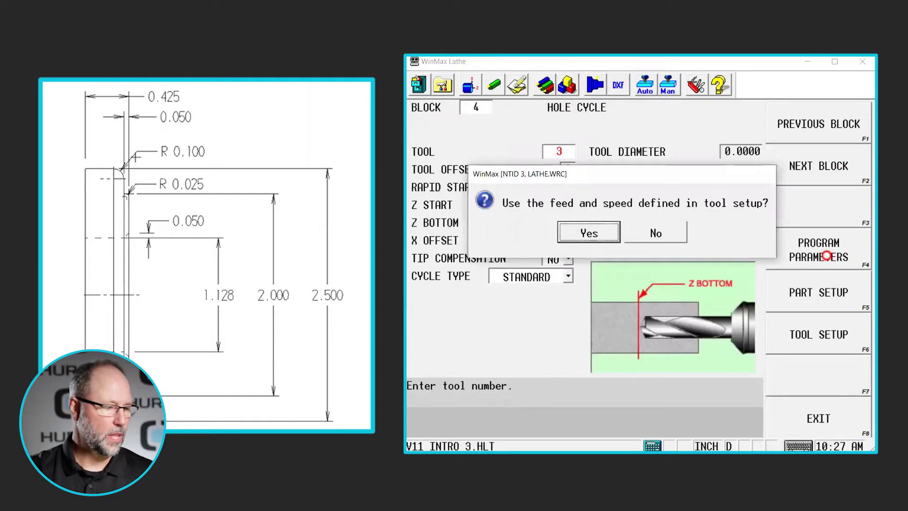
pyautogui.press('Return')
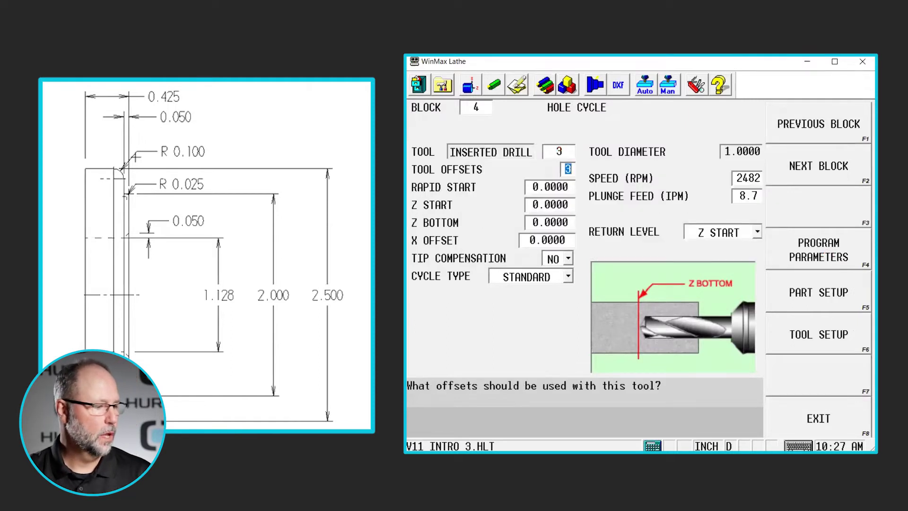
pyautogui.click(532, 187)
# Step: Enter rapid start 0.2, Z start 0.1, Z bottom -0.8, leaving X offset at 0
pyautogui.doubleClick(532, 187)
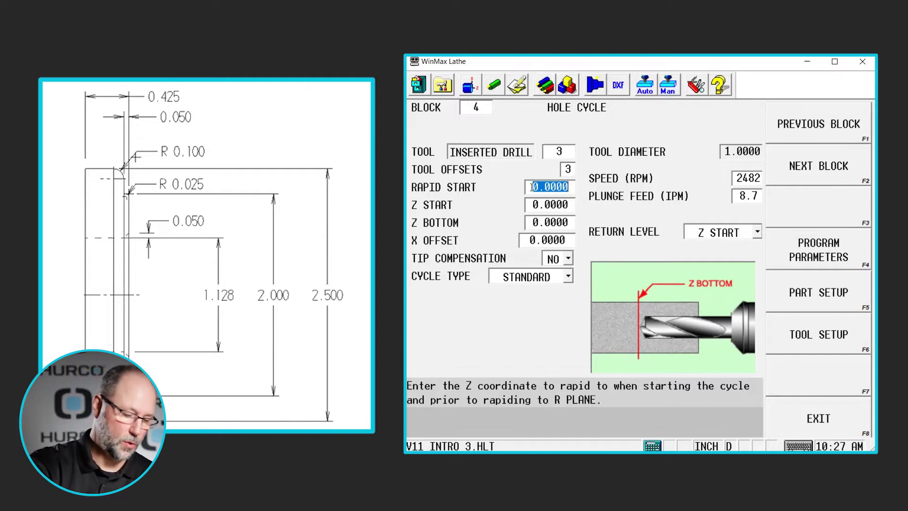
pyautogui.write('.2')
pyautogui.press('Return')
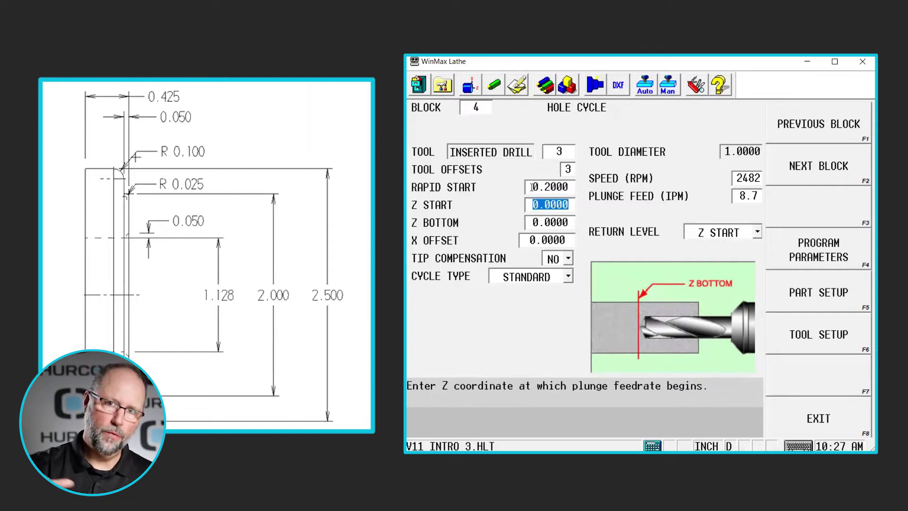
pyautogui.write('.1')
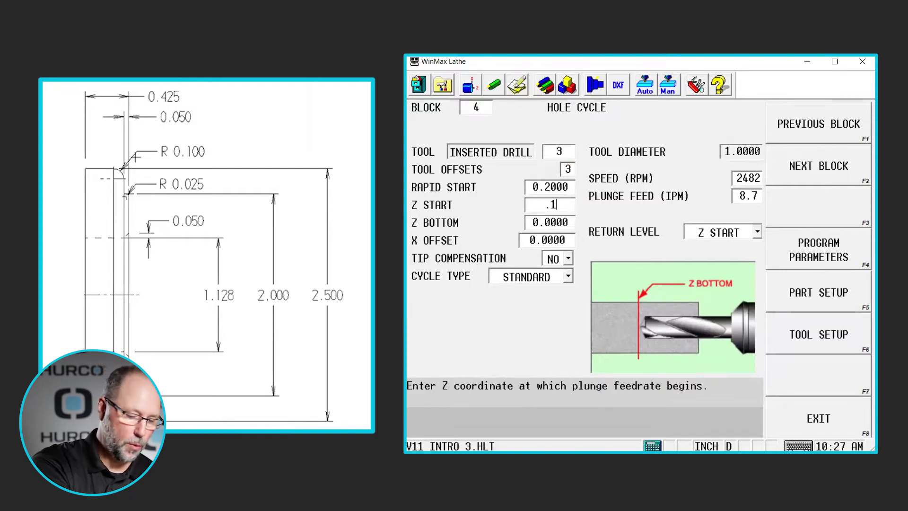
pyautogui.press('Return')
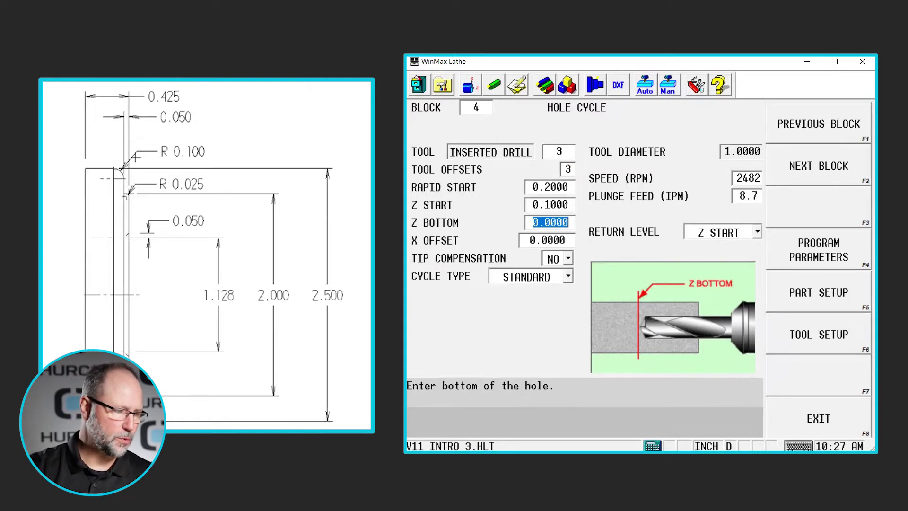
pyautogui.write('-.8')
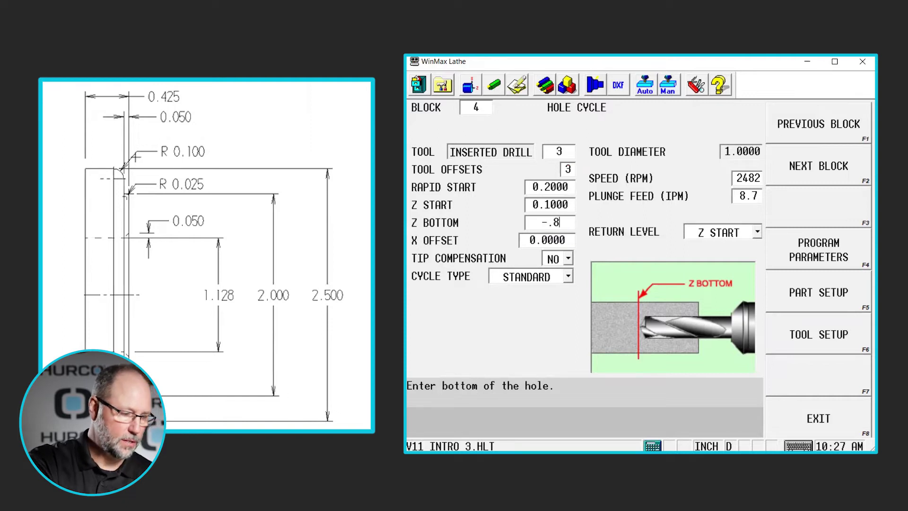
pyautogui.press('Return')
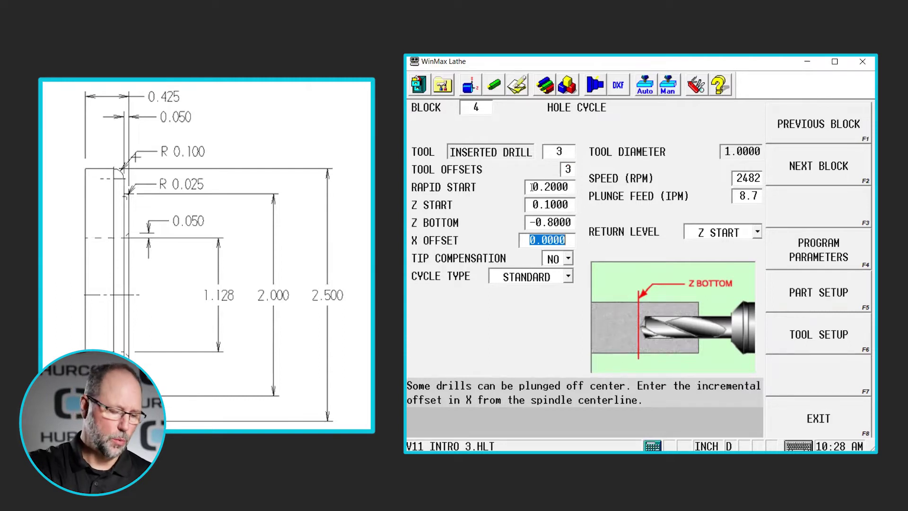
pyautogui.press('Return')
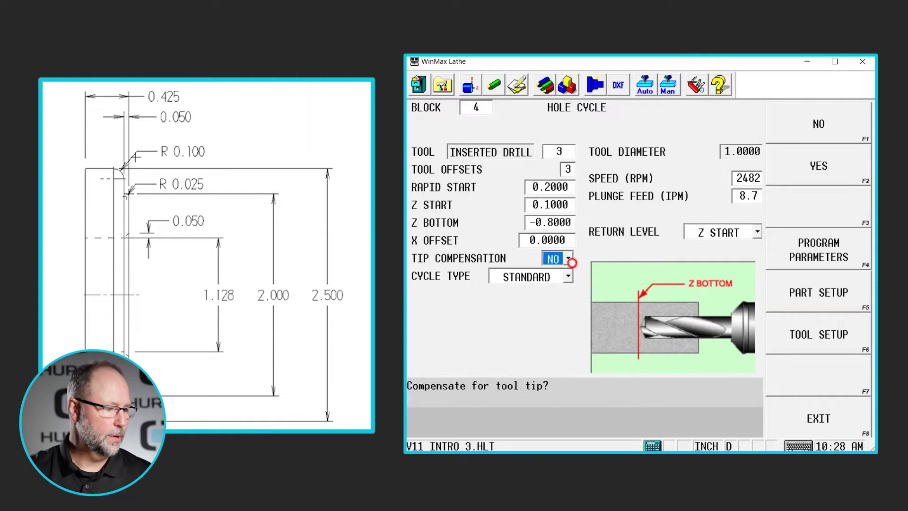
# Step: Set tip compensation to YES and keep the STANDARD drilling cycle type
pyautogui.click(570, 260)
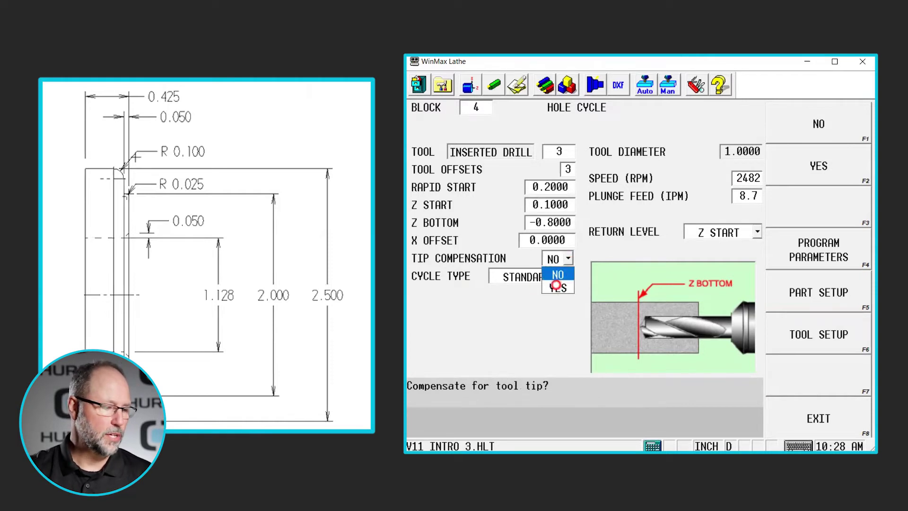
pyautogui.click(558, 287)
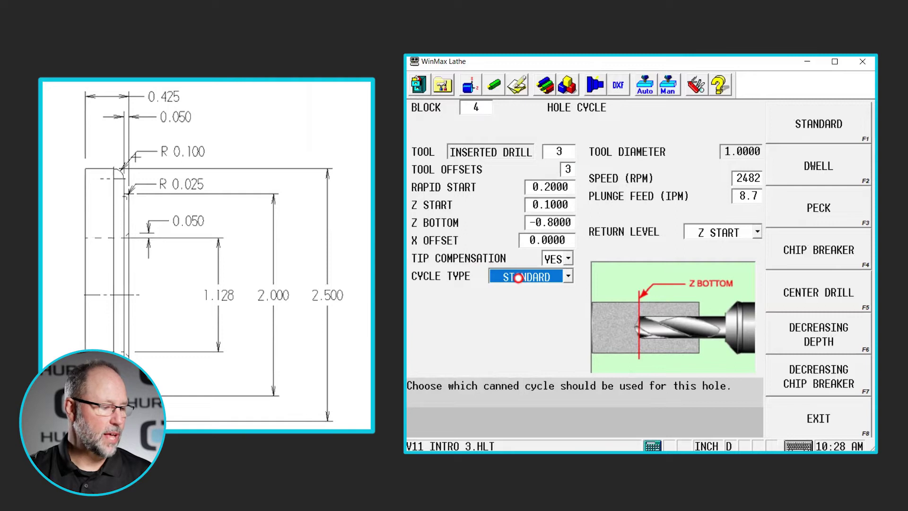
pyautogui.click(569, 277)
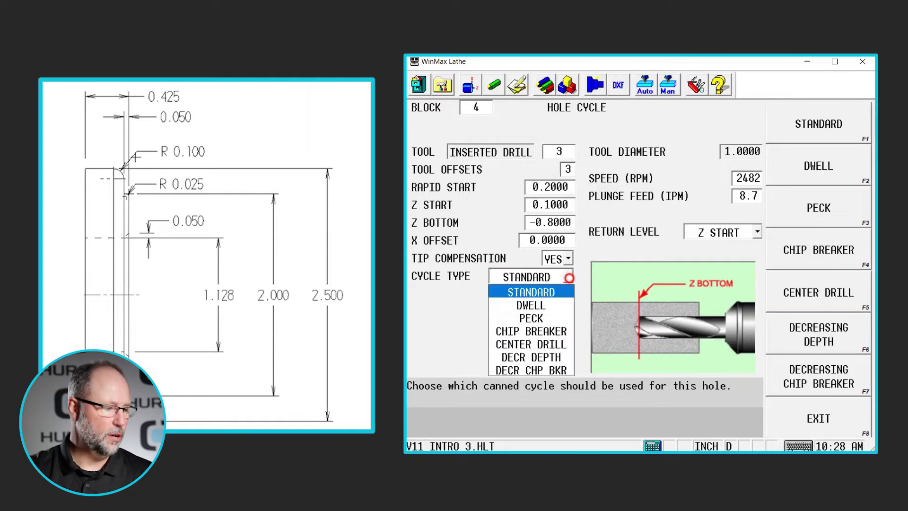
pyautogui.click(569, 278)
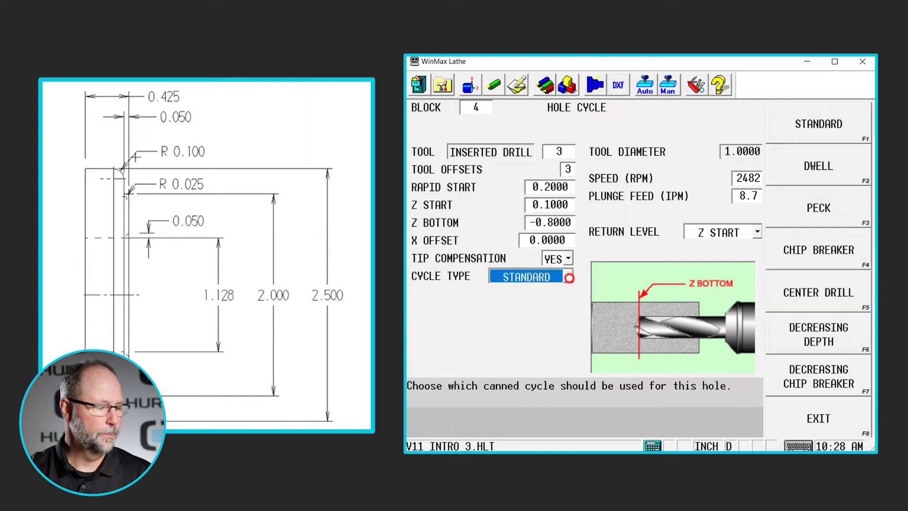
pyautogui.click(718, 230)
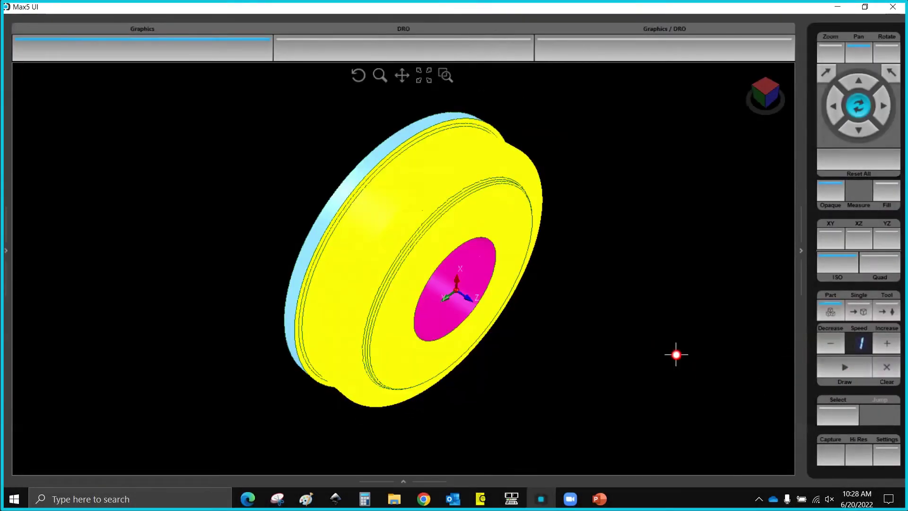
# Step: Rotate the part view and replay the drilling simulation
pyautogui.moveTo(676, 355)
pyautogui.mouseDown()
pyautogui.moveTo(651, 347)
pyautogui.moveTo(577, 290)
pyautogui.moveTo(639, 275)
pyautogui.moveTo(651, 320)
pyautogui.mouseUp()
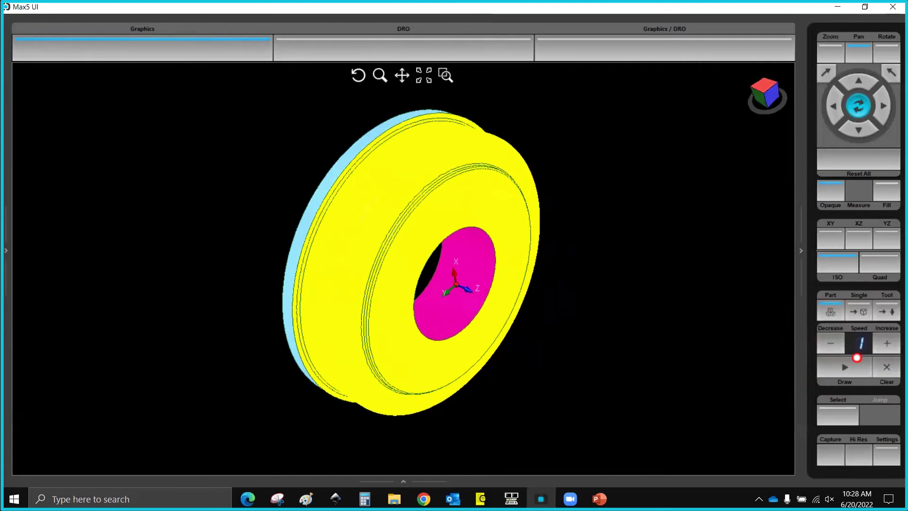
pyautogui.click(850, 370)
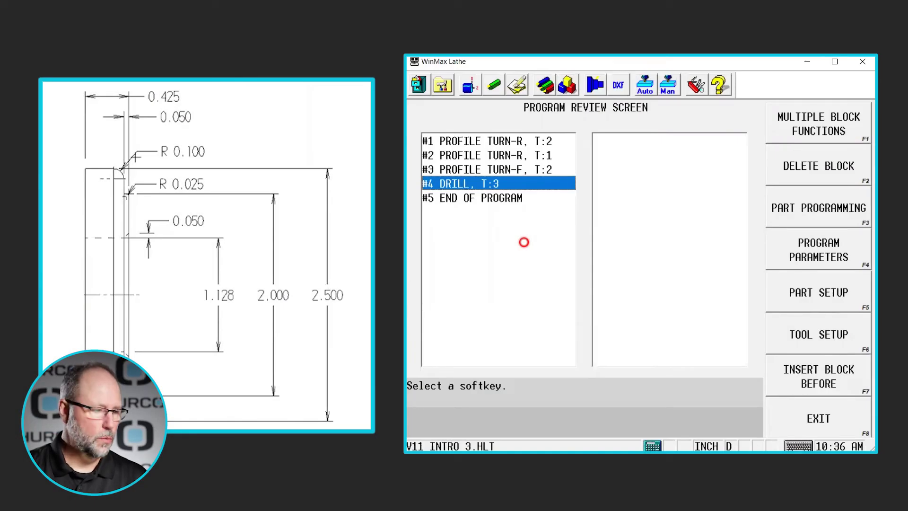
# Step: From drill block 4, add block 5 as a Turning Profile, defaulting to Turn Rough in Z-
pyautogui.doubleClick(458, 188)
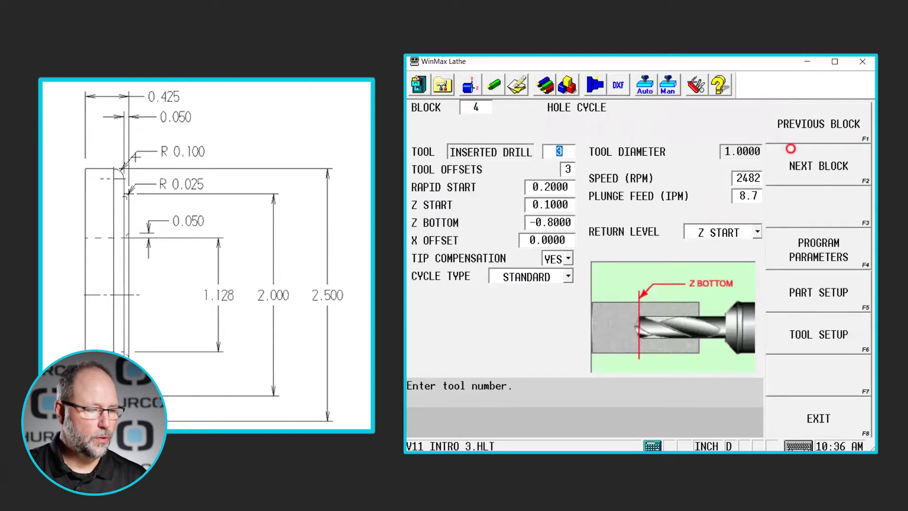
pyautogui.click(797, 165)
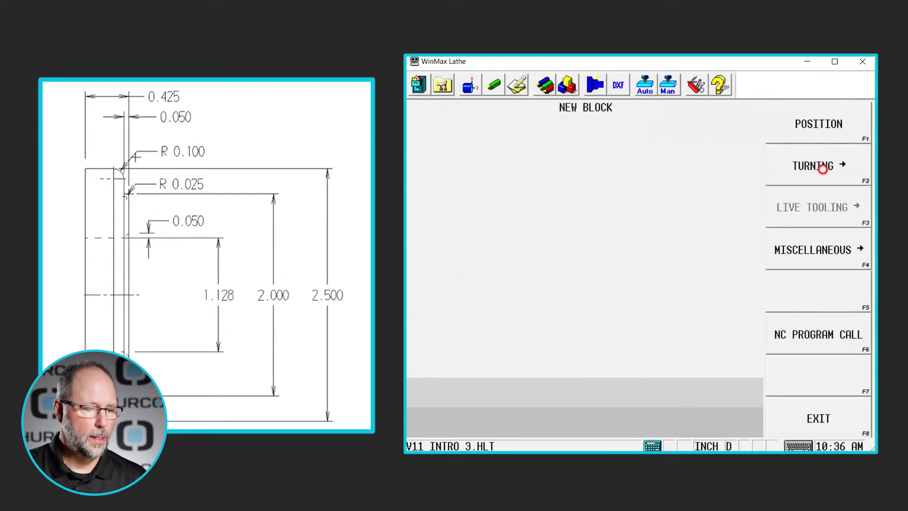
pyautogui.click(823, 168)
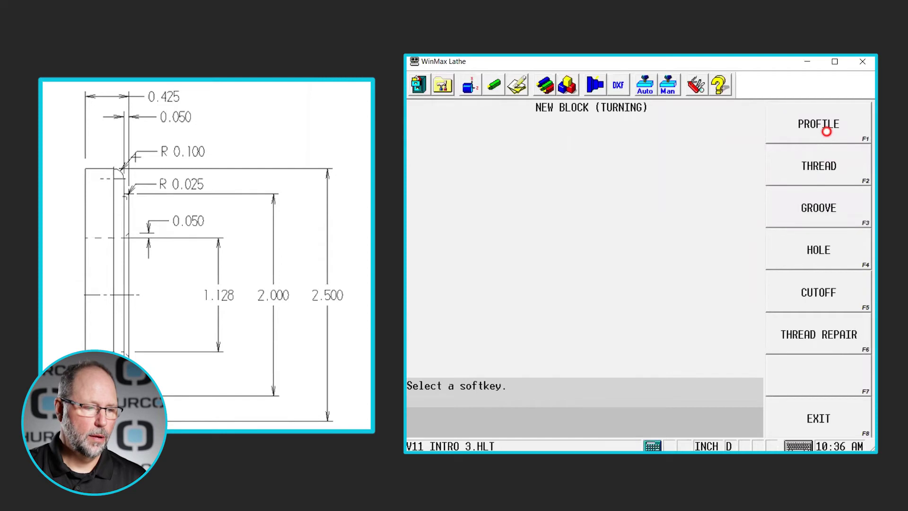
pyautogui.click(826, 133)
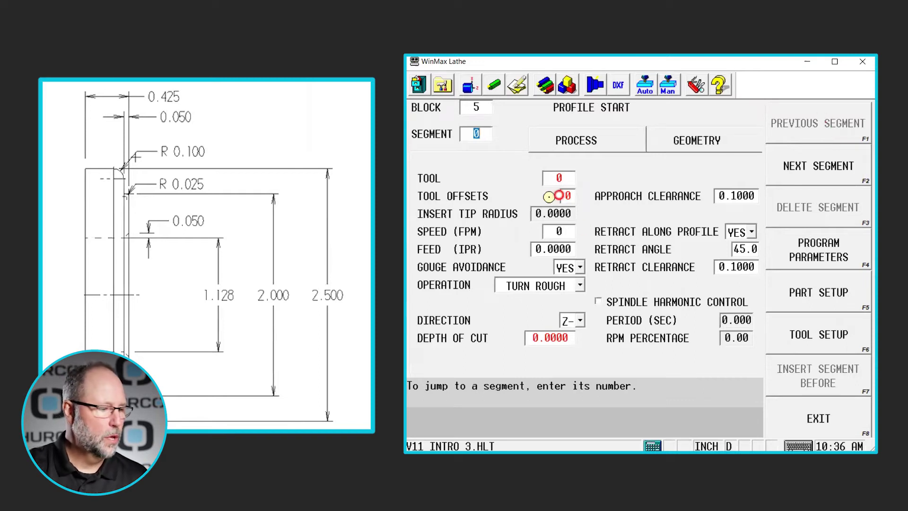
pyautogui.click(551, 179)
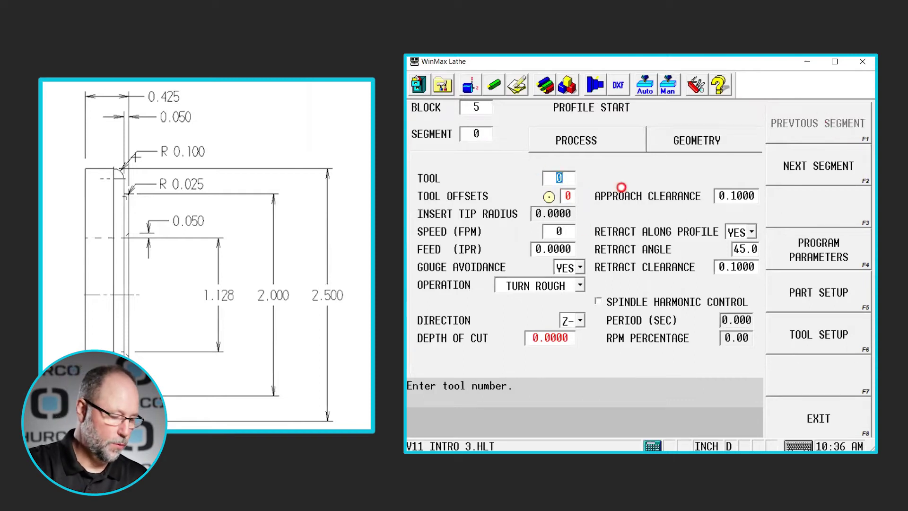
# Step: Assign boring tool 4 to block 5, accepting 1140 FPM, 0.0050 IPR and 0.0600 depth of cut
pyautogui.write('4')
pyautogui.press('Return')
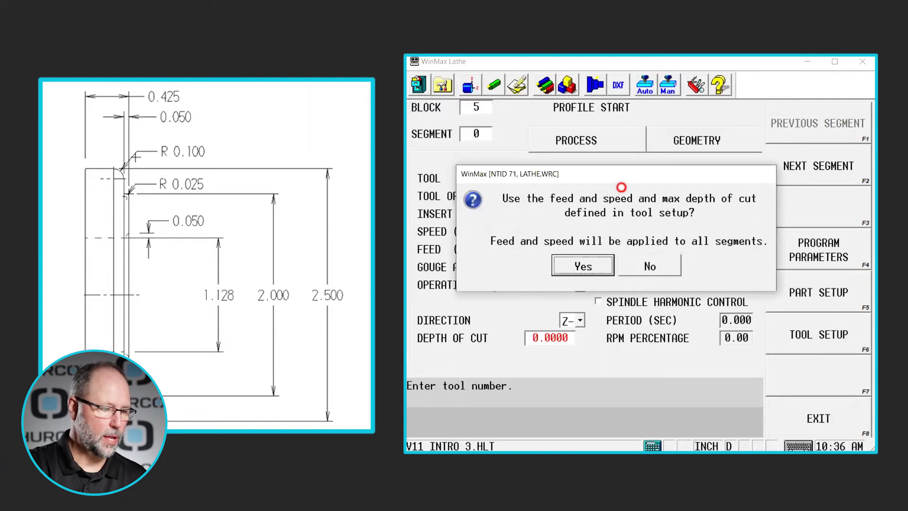
pyautogui.press('Return')
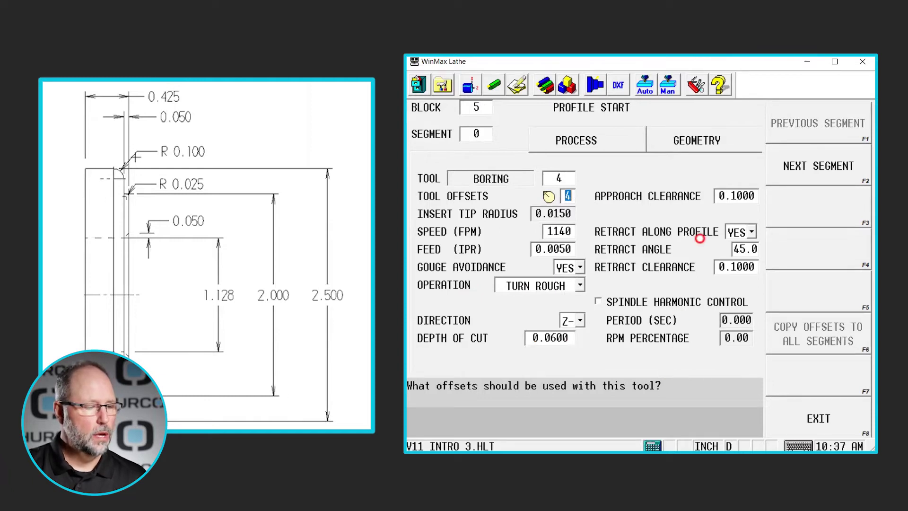
pyautogui.click(741, 196)
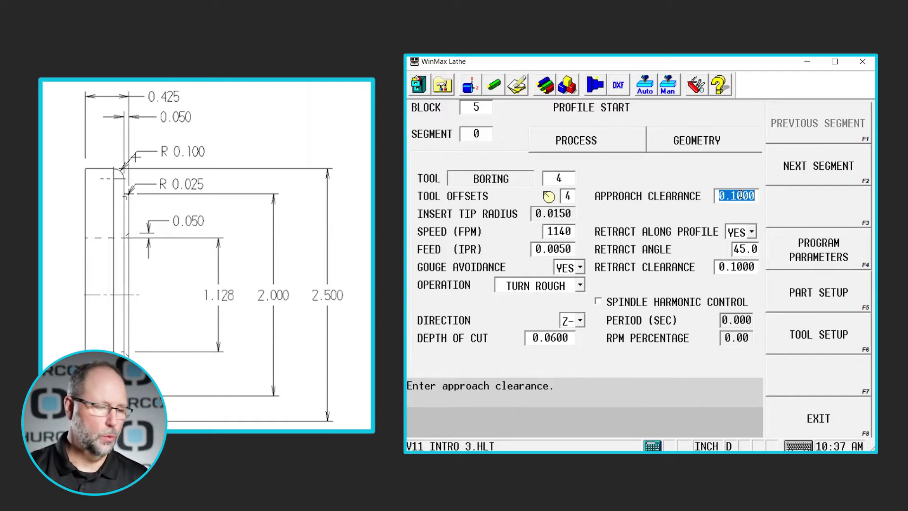
# Step: Set approach and retract clearances to 0.0200 and switch on spindle harmonic control
pyautogui.write('.02')
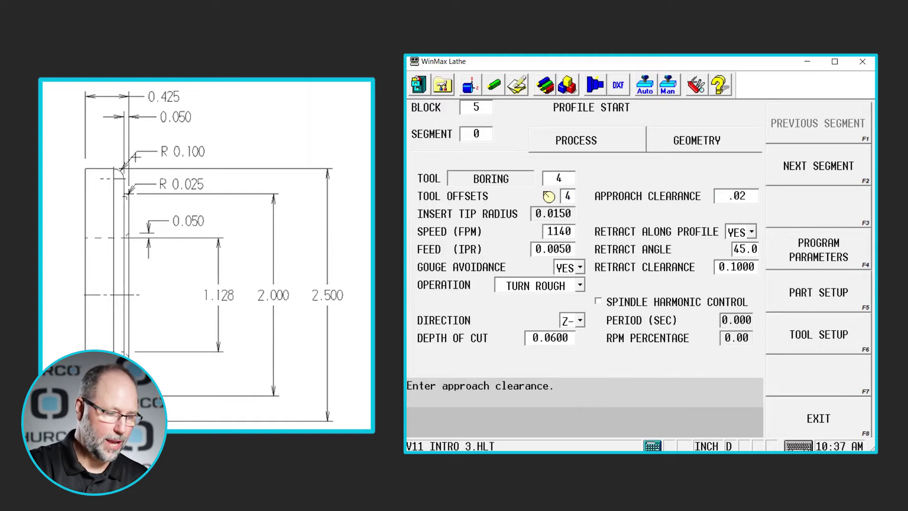
pyautogui.press('Return')
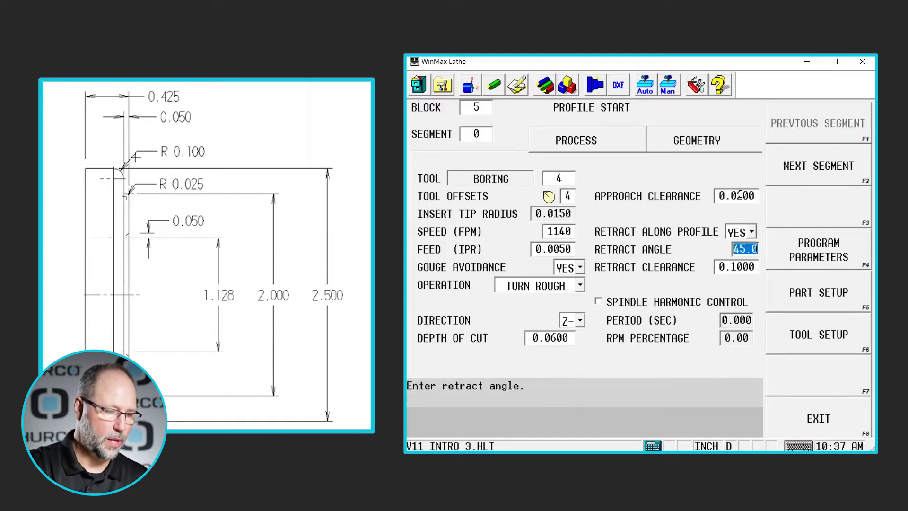
pyautogui.press('Return')
pyautogui.write('.0')
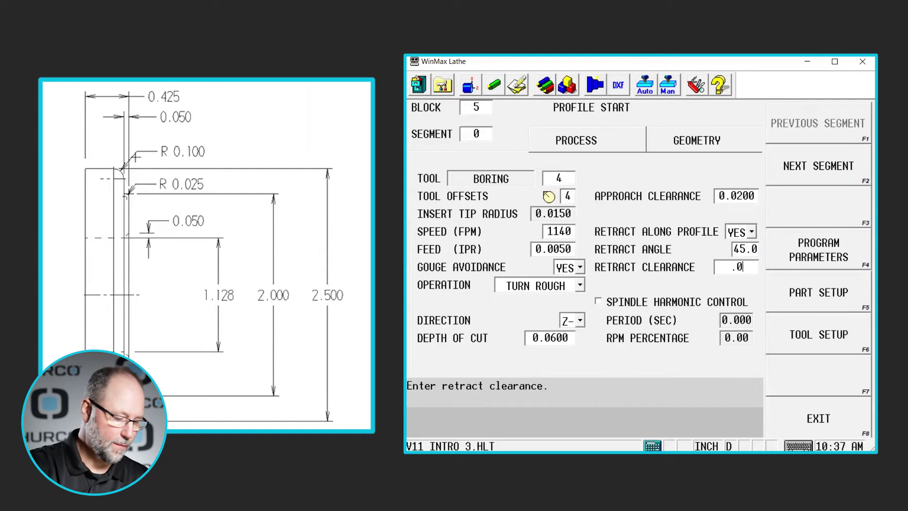
pyautogui.write('2')
pyautogui.press('Return')
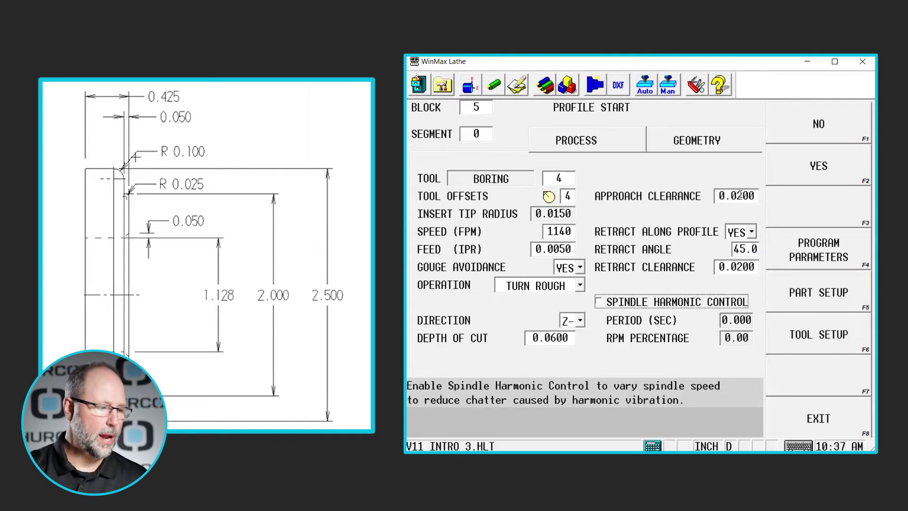
pyautogui.click(734, 196)
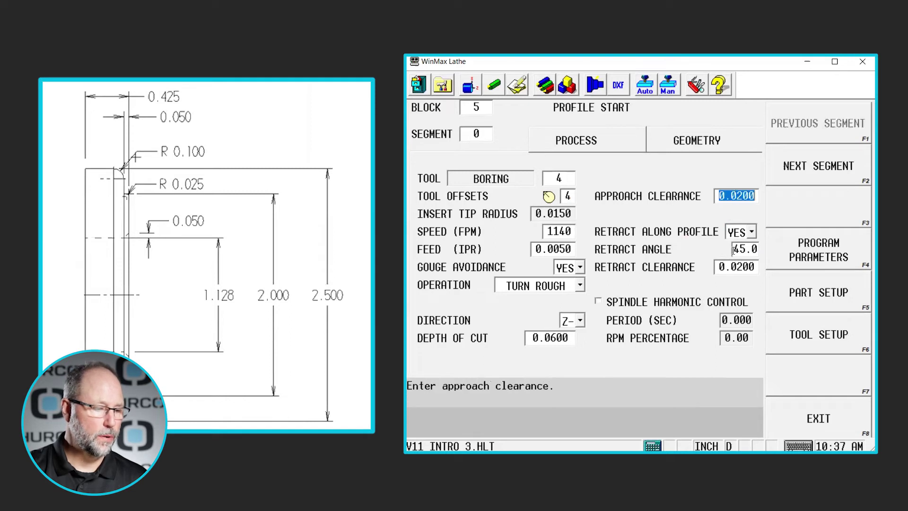
pyautogui.click(736, 266)
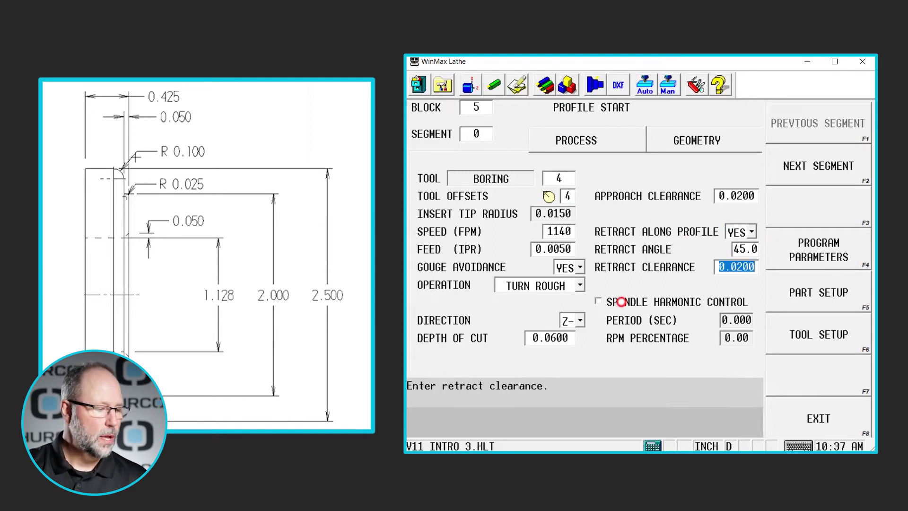
pyautogui.click(617, 302)
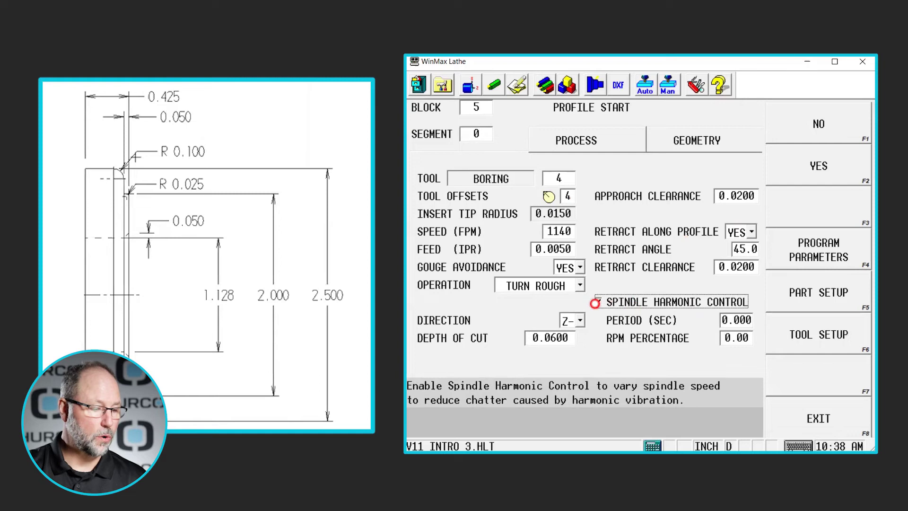
pyautogui.click(737, 321)
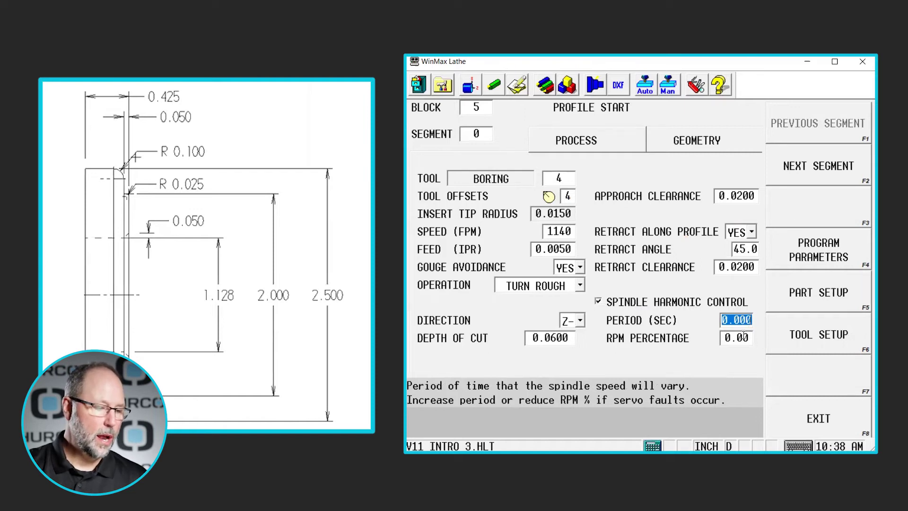
pyautogui.click(740, 339)
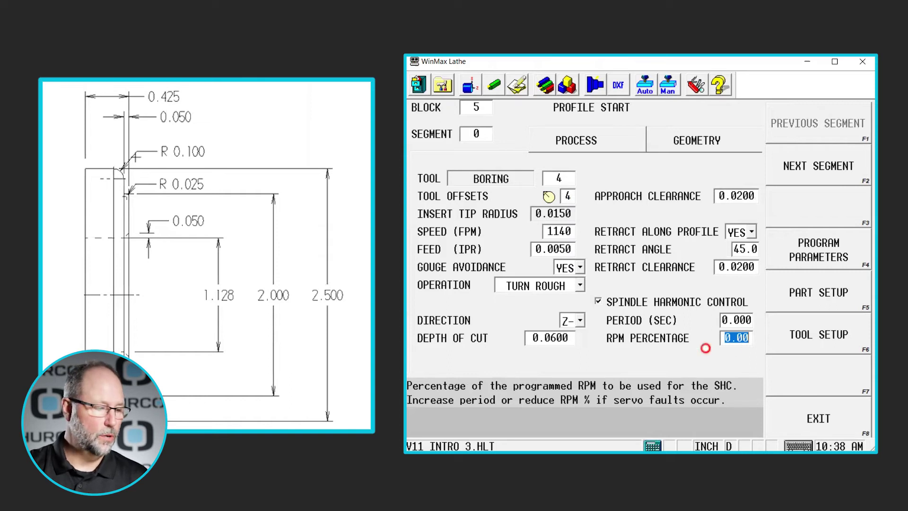
pyautogui.click(739, 321)
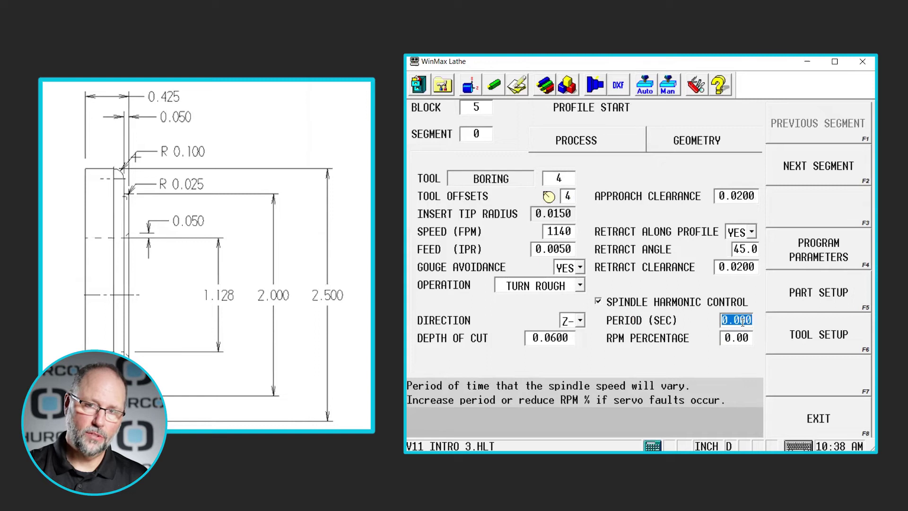
pyautogui.click(747, 339)
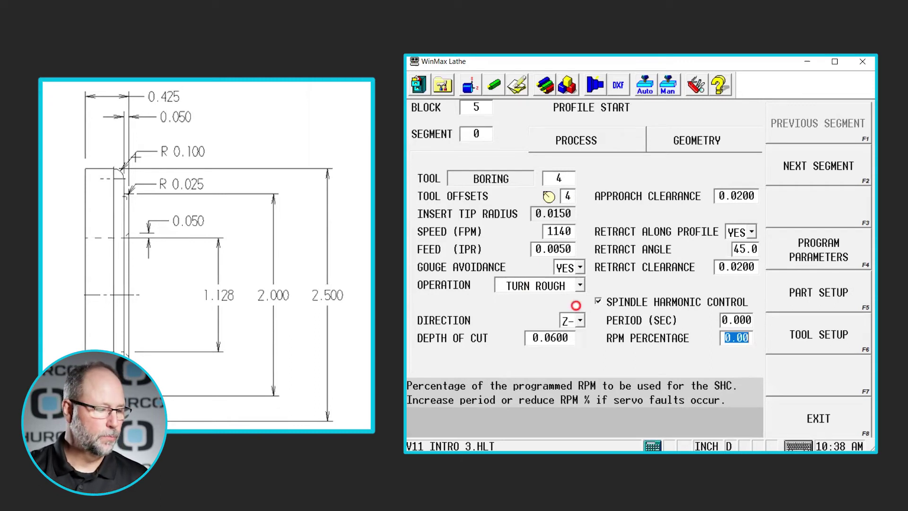
pyautogui.click(599, 301)
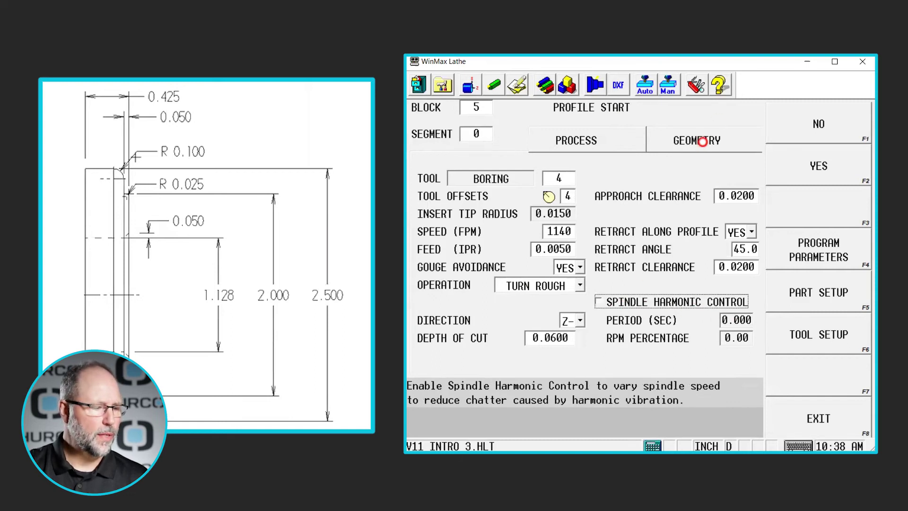
# Step: On the profile's Geometry page, enter X rapid 0.9000 and Z rapid 0.2000
pyautogui.click(680, 139)
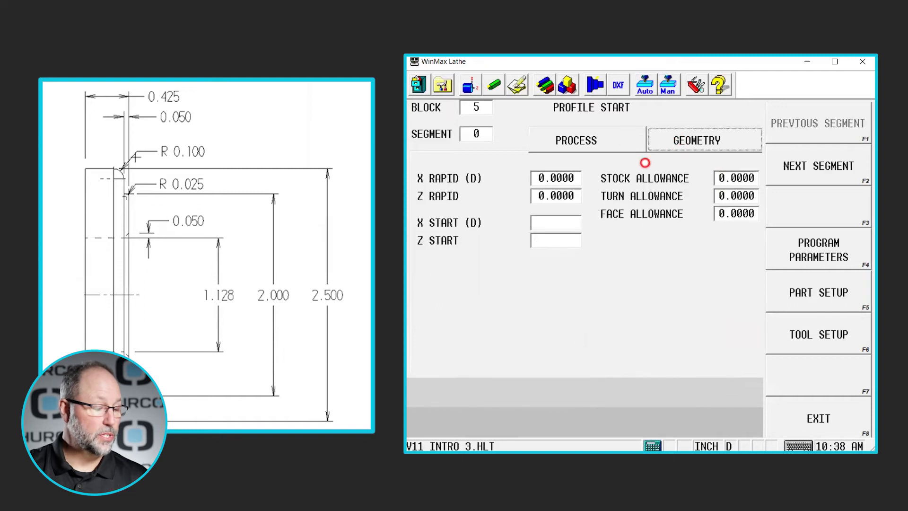
pyautogui.click(583, 179)
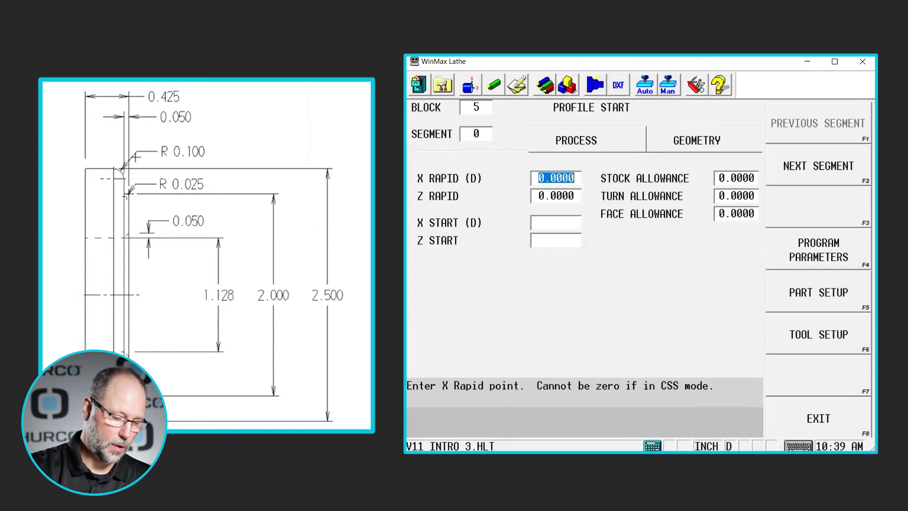
pyautogui.write('.9')
pyautogui.press('Return')
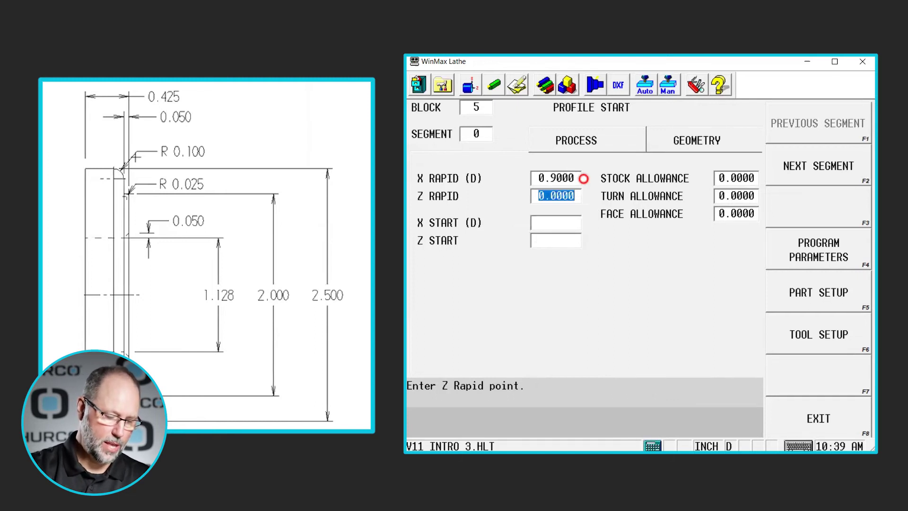
pyautogui.write('.2')
pyautogui.press('Return')
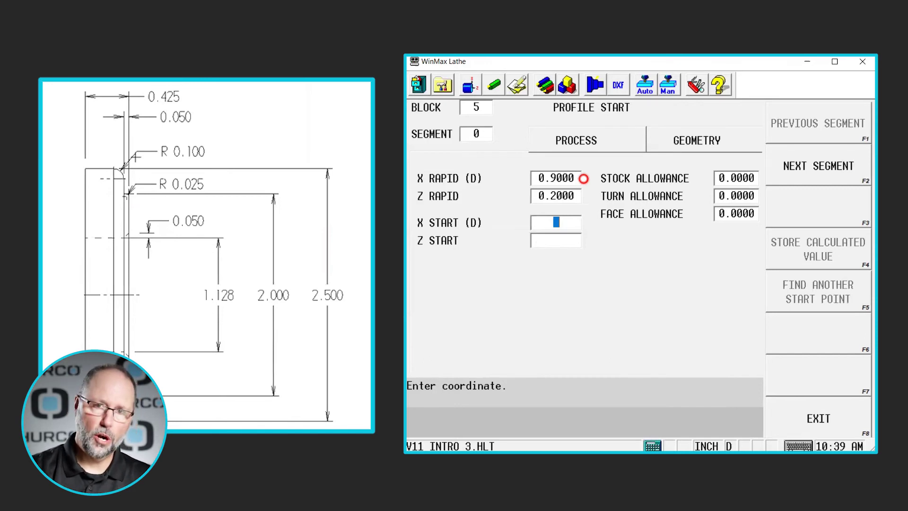
# Step: Set the profile start point to X 1.7500 and Z 0.1000
pyautogui.write('1.')
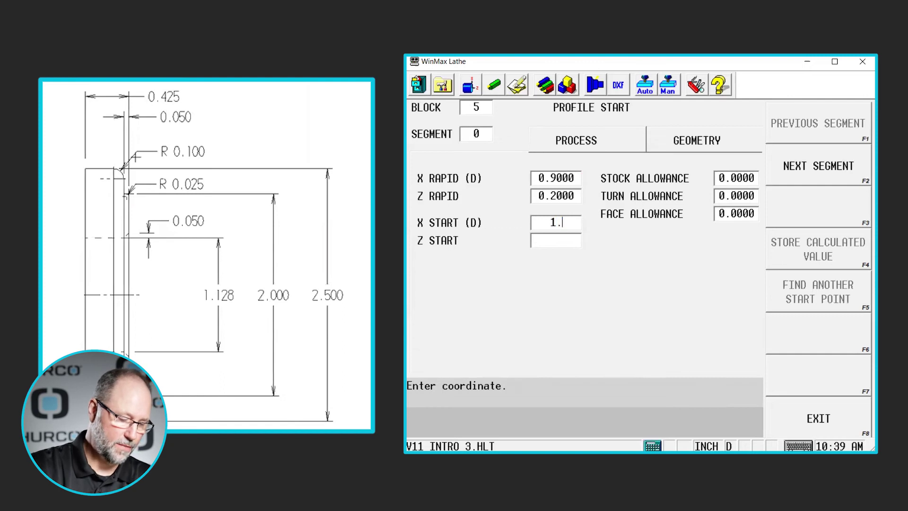
pyautogui.write('75')
pyautogui.press('Return')
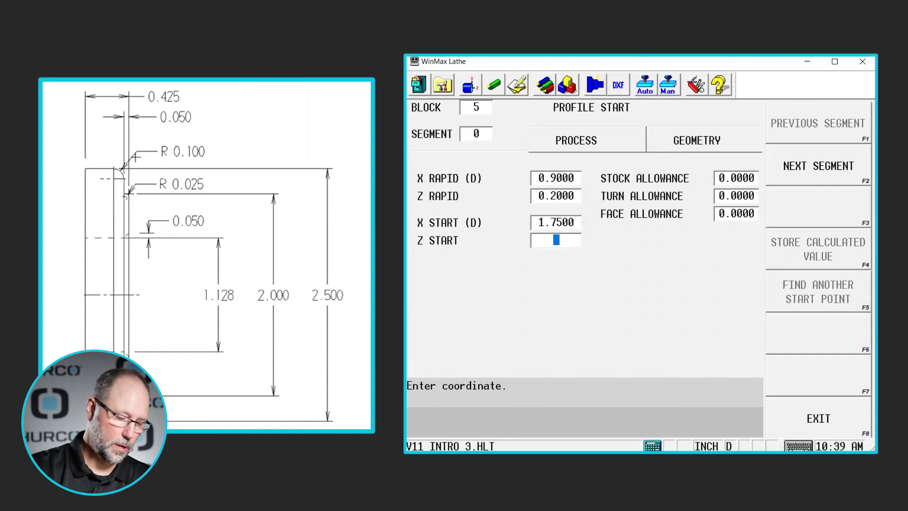
pyautogui.write('.1')
pyautogui.press('Return')
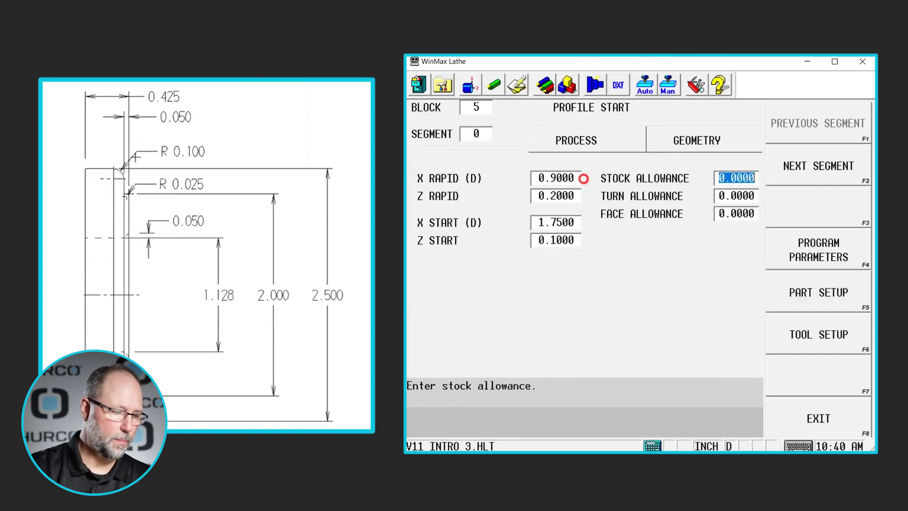
# Step: Set stock and turn allowances to 0.0100 and face allowance to 0.0050
pyautogui.write('.01')
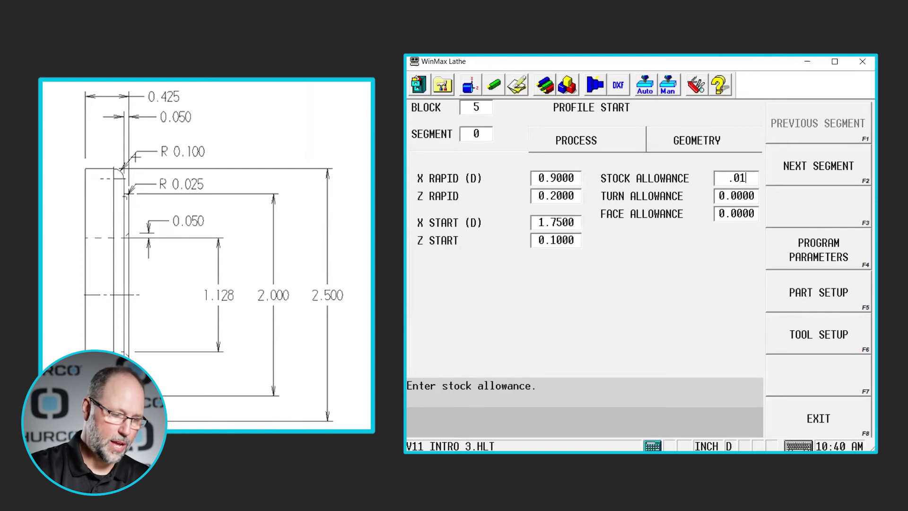
pyautogui.press('Return')
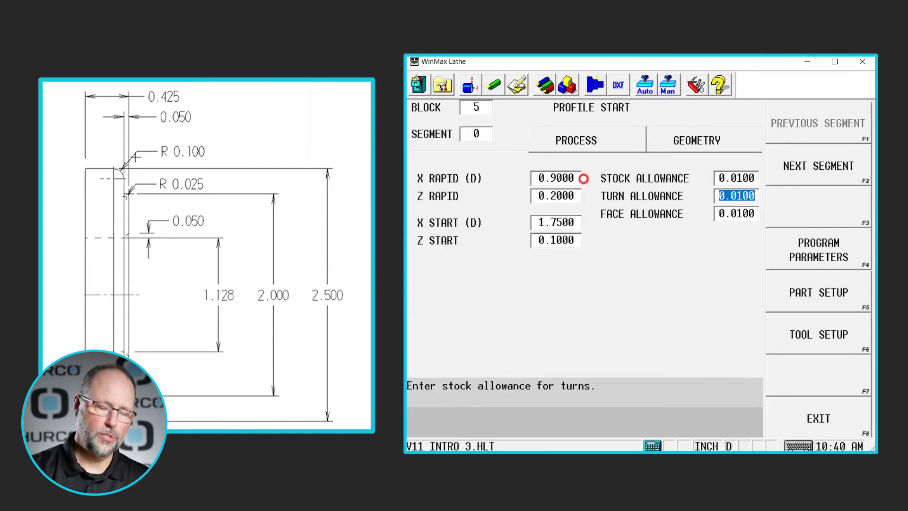
pyautogui.press('Return')
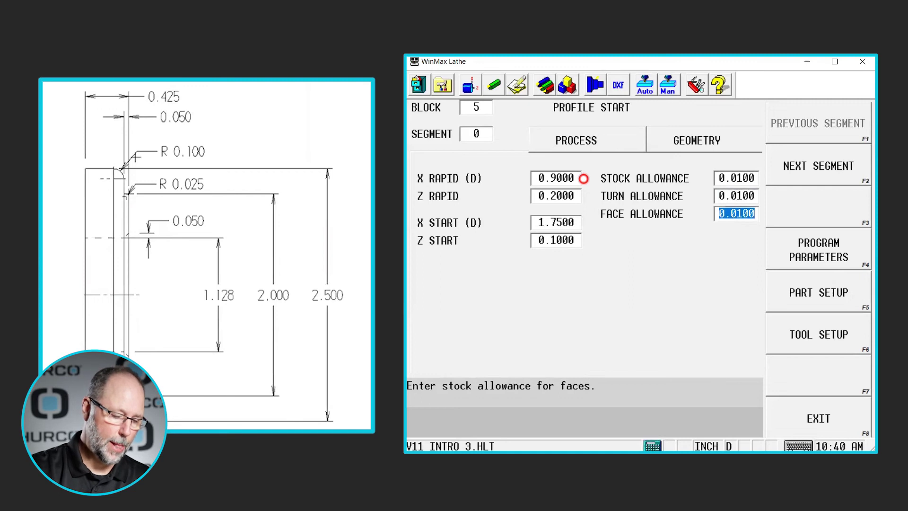
pyautogui.write('.005')
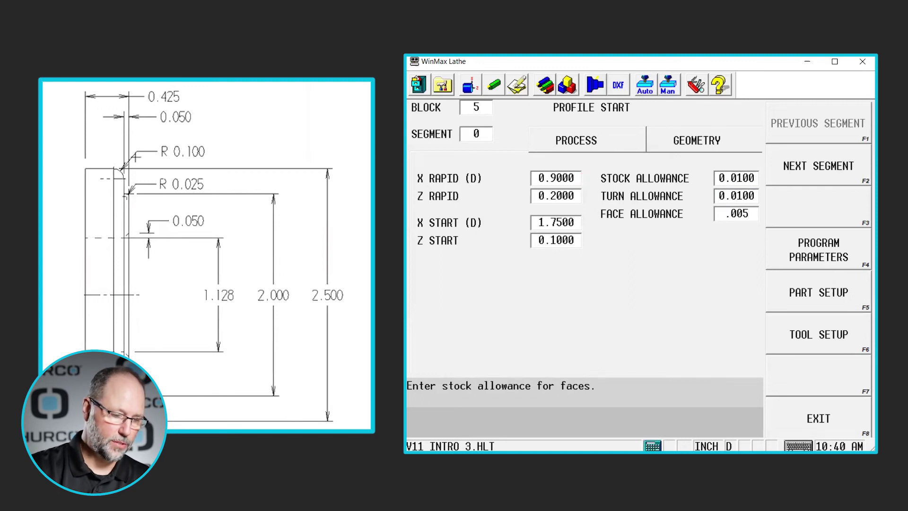
pyautogui.press('Return')
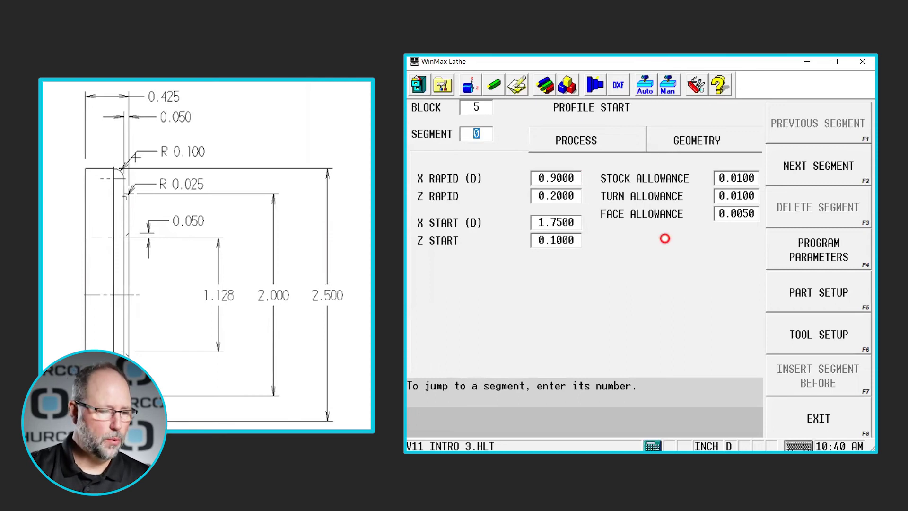
# Step: Add a turn to Z 0, a face to X 1.128 and a 0.05 chamfer
pyautogui.click(833, 166)
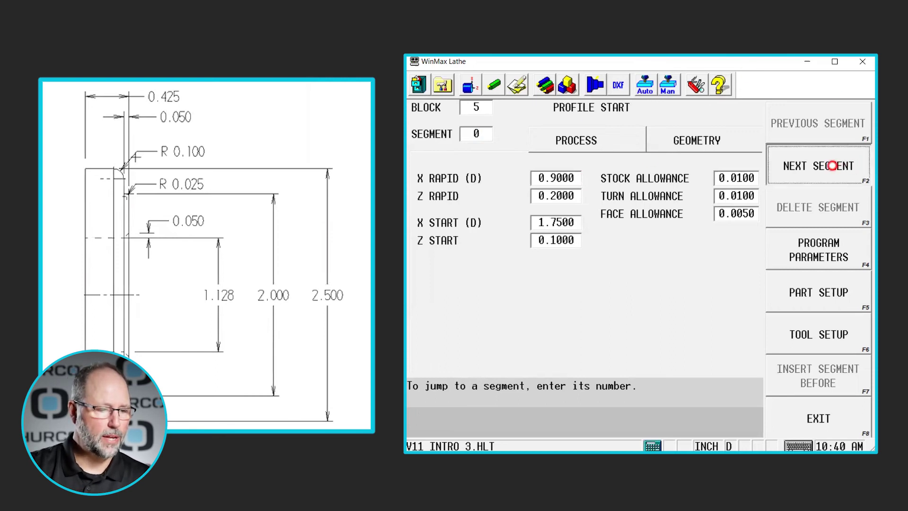
pyautogui.click(829, 212)
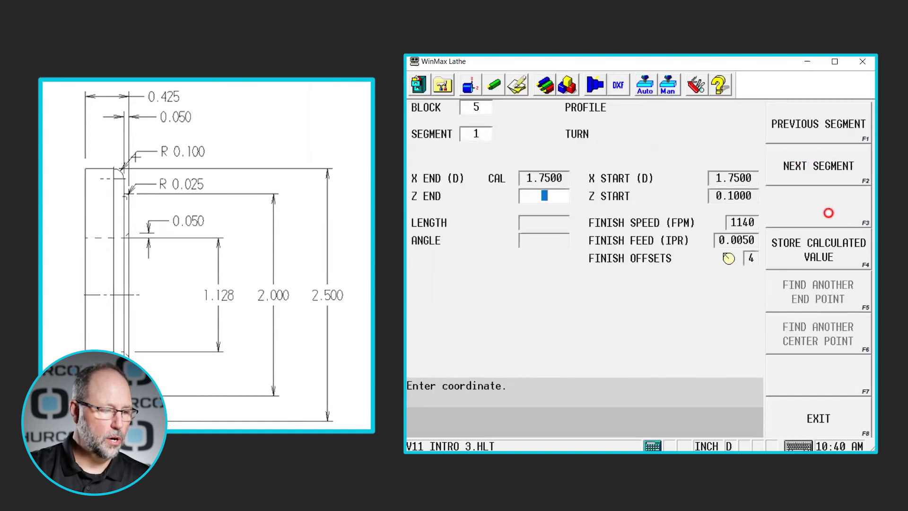
pyautogui.write('0')
pyautogui.press('Return')
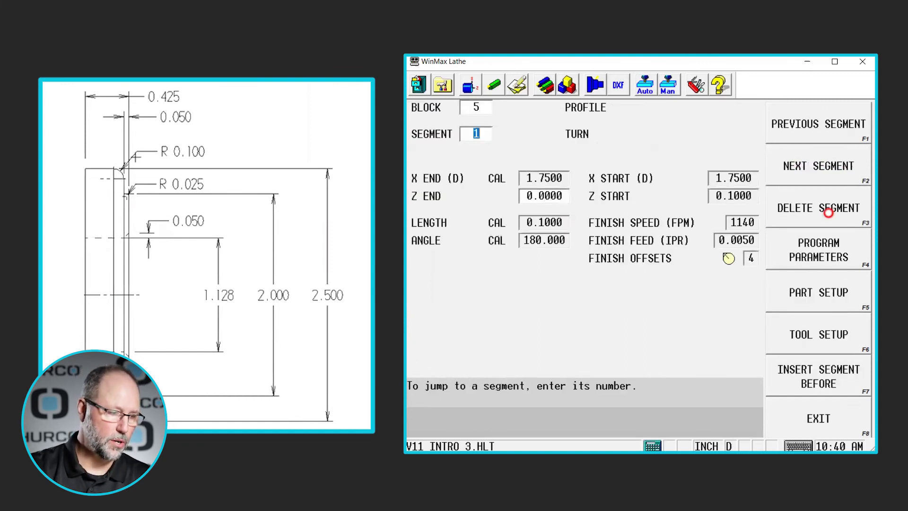
pyautogui.click(808, 174)
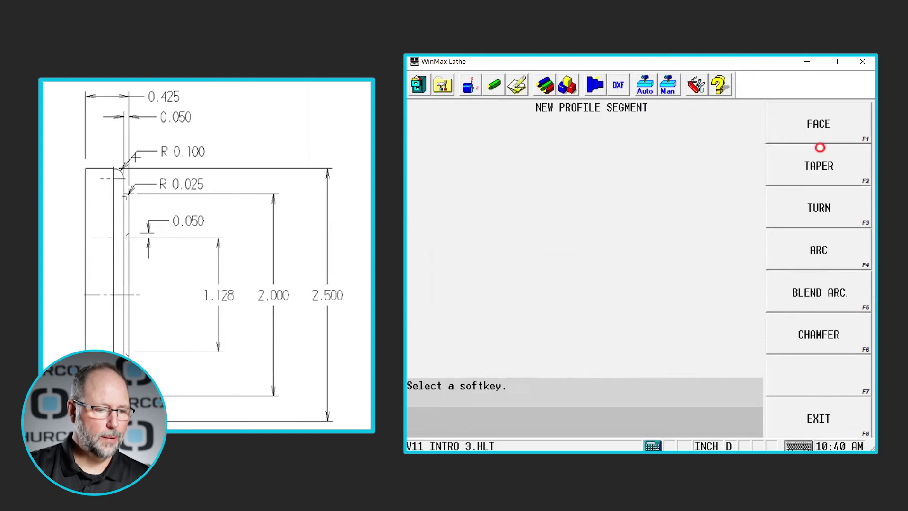
pyautogui.click(821, 128)
pyautogui.write('1')
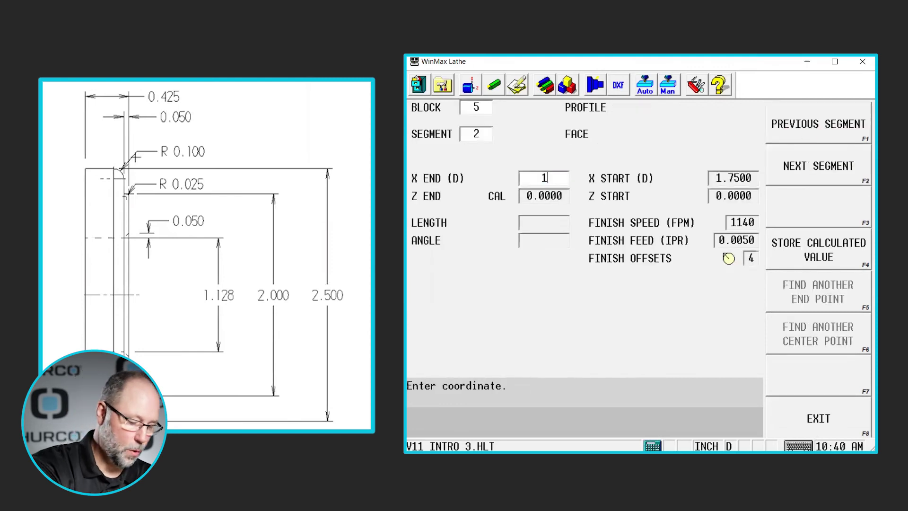
pyautogui.write('.12')
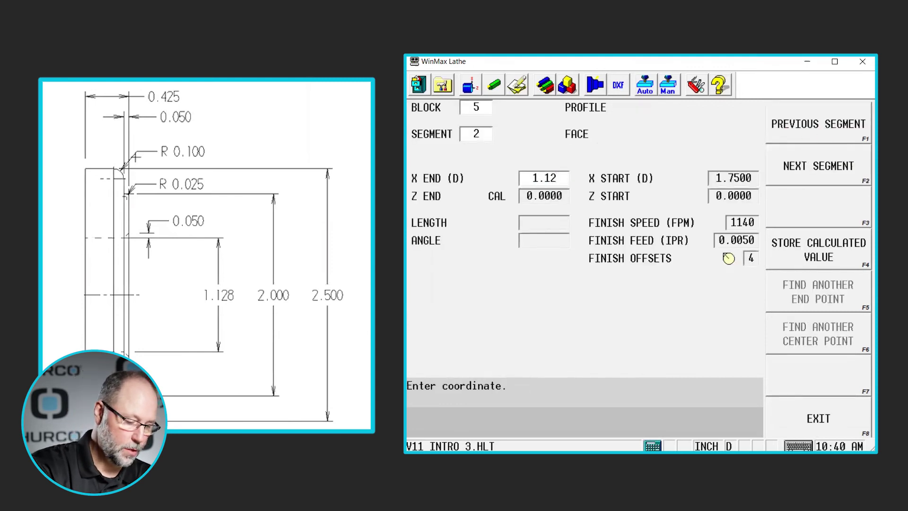
pyautogui.write('8')
pyautogui.click(730, 141)
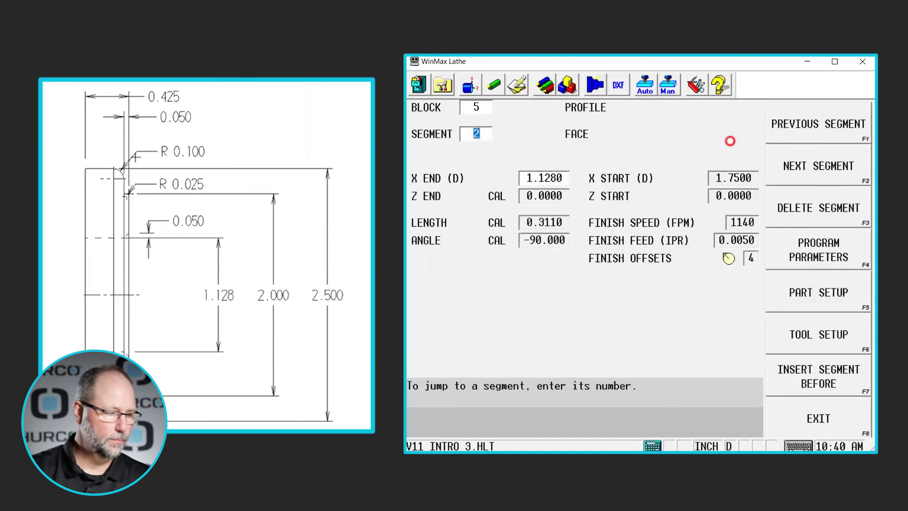
pyautogui.click(794, 162)
pyautogui.click(843, 339)
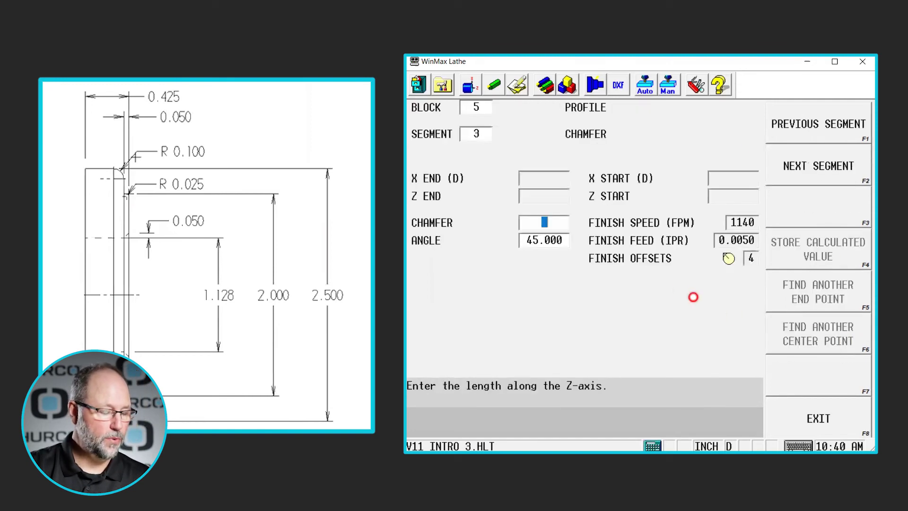
pyautogui.write('.05')
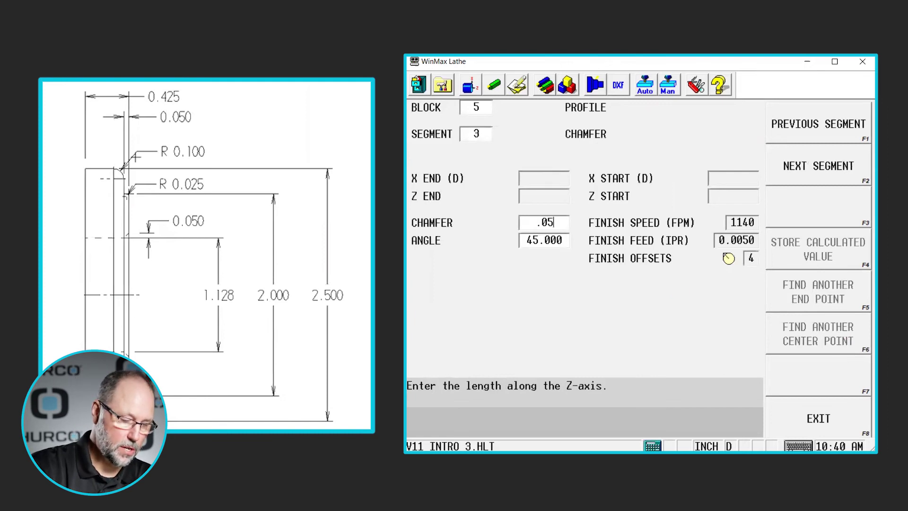
pyautogui.press('Return')
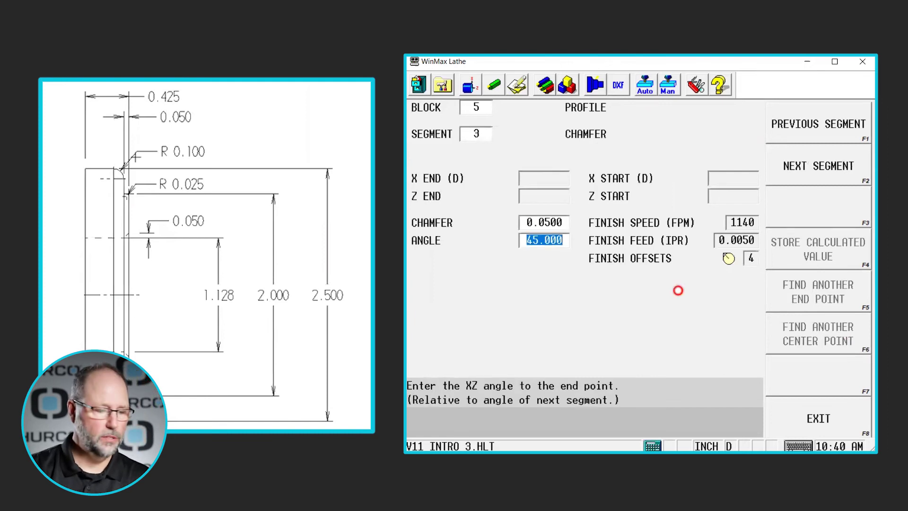
# Step: Add a turn to Z -0.8 and a face to X 0.990 to finish the profile
pyautogui.click(827, 163)
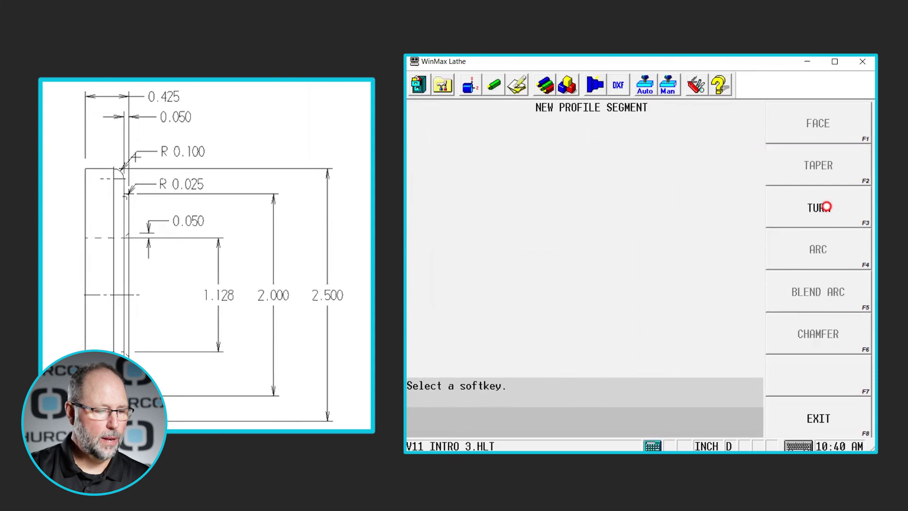
pyautogui.click(827, 207)
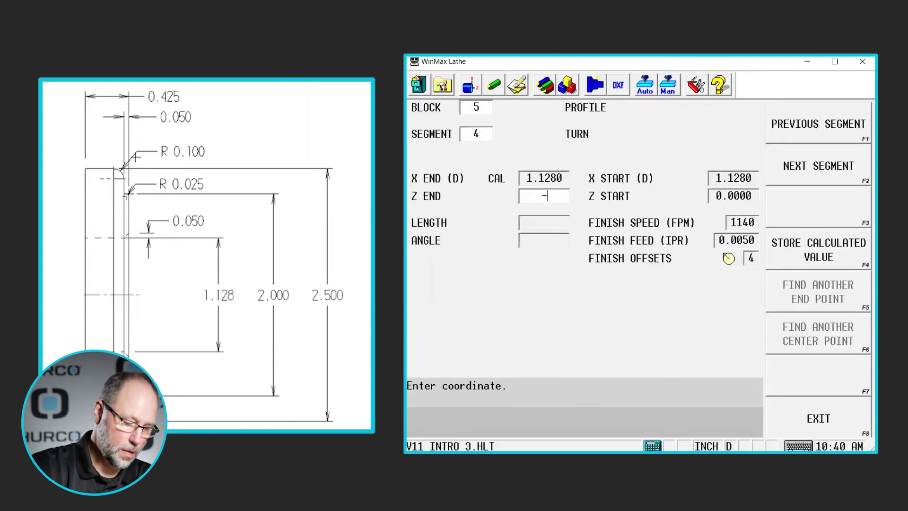
pyautogui.write('-.8')
pyautogui.press('Return')
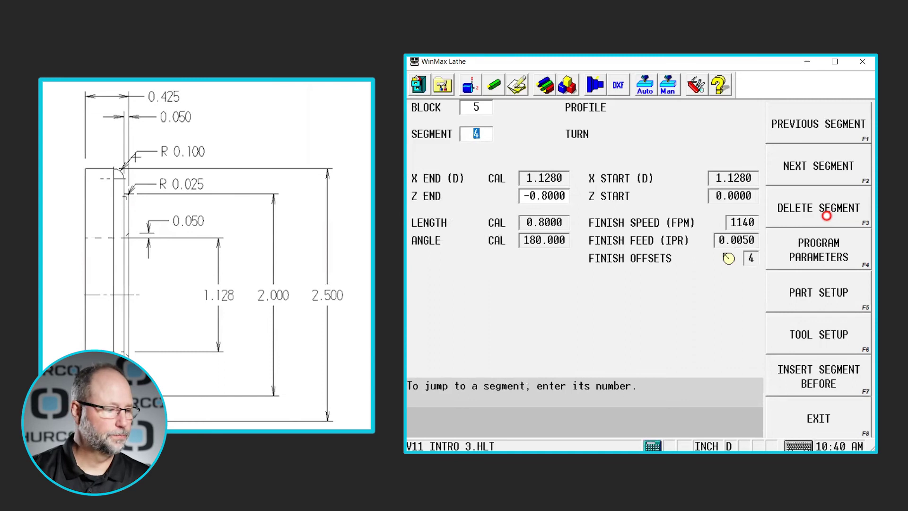
pyautogui.click(839, 168)
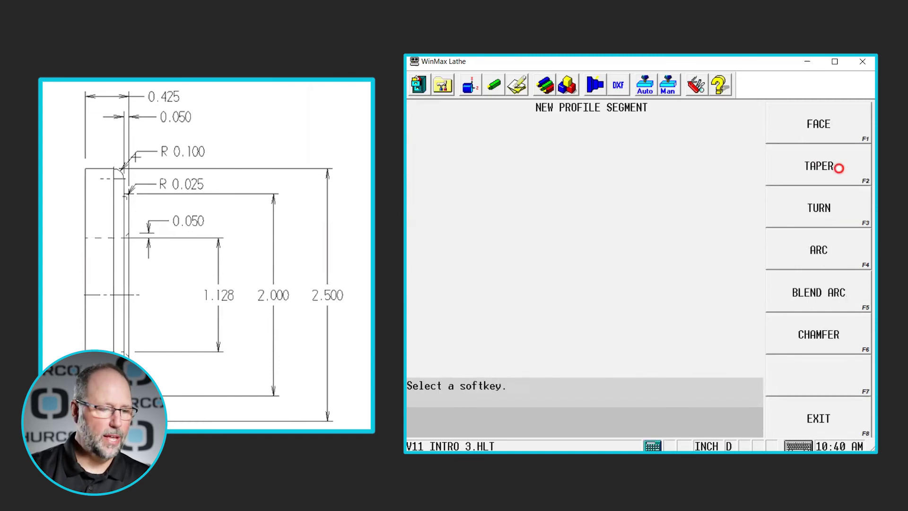
pyautogui.click(811, 121)
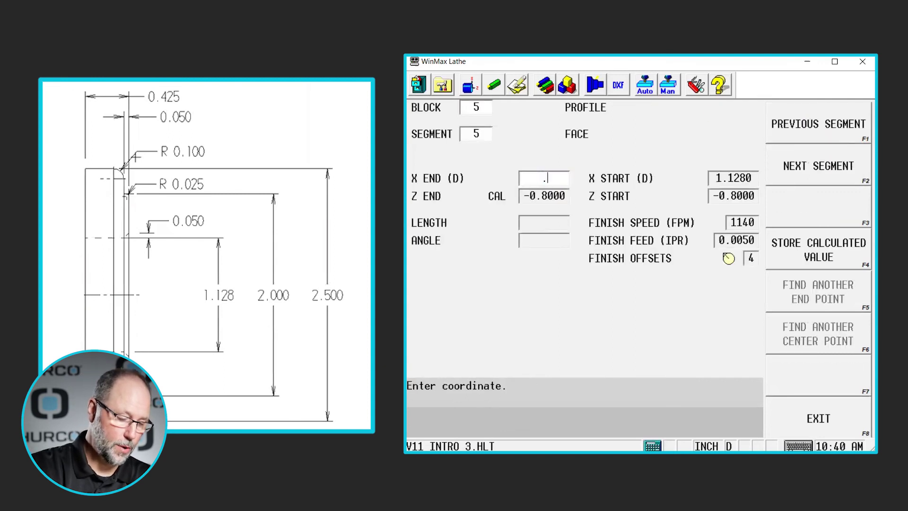
pyautogui.write('.990')
pyautogui.press('Return')
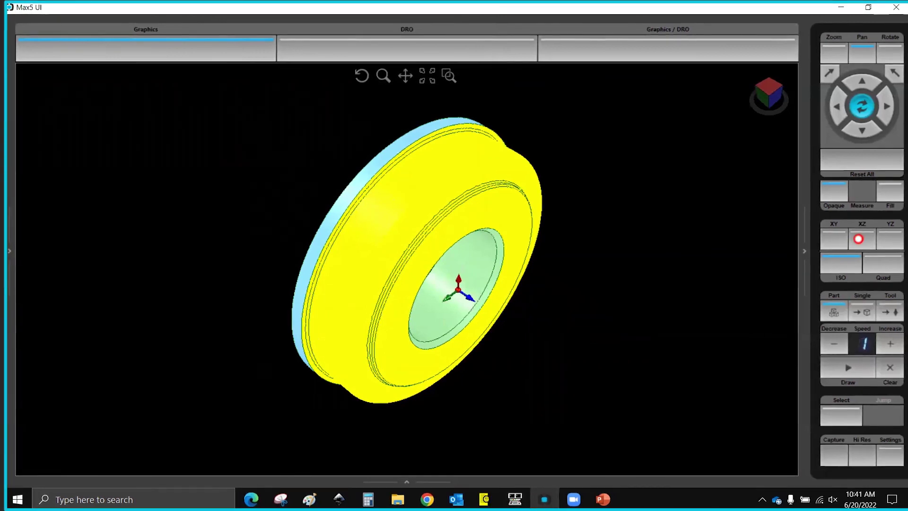
pyautogui.click(859, 239)
pyautogui.click(833, 193)
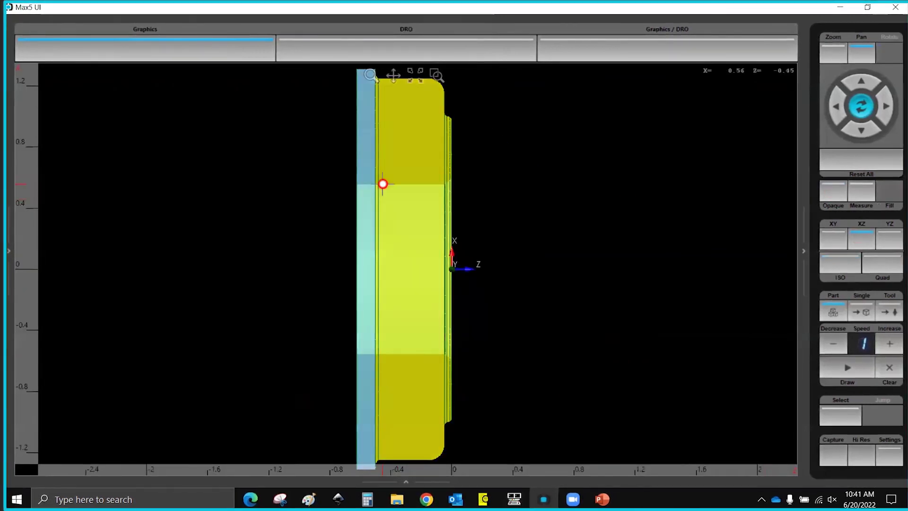
pyautogui.scroll(2, 382, 183)
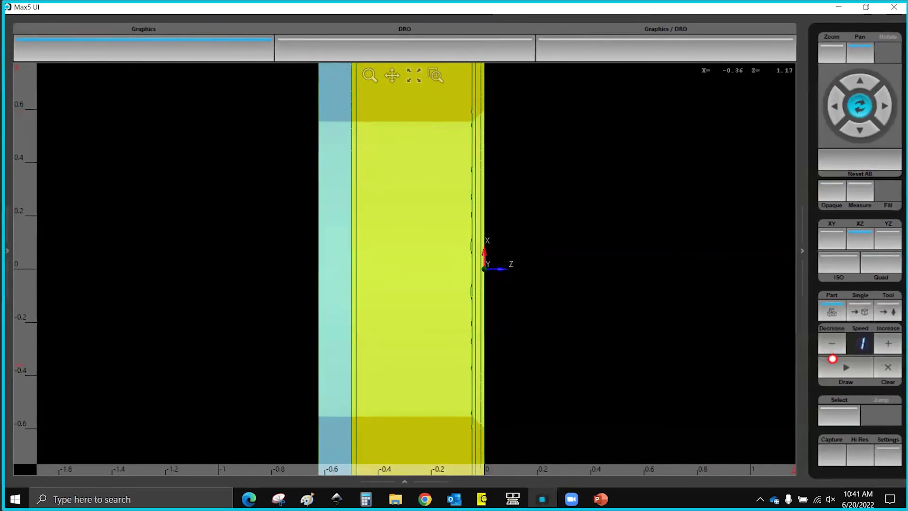
pyautogui.click(833, 359)
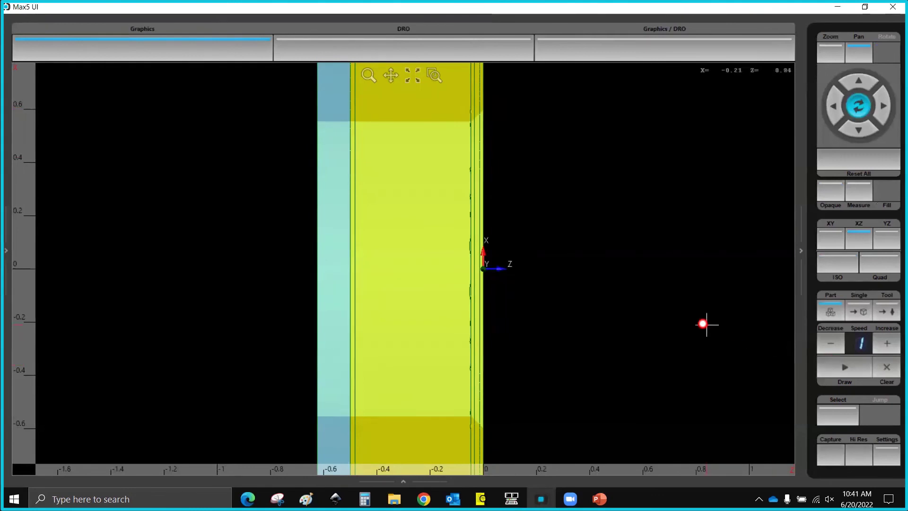
pyautogui.scroll(-2, 703, 324)
pyautogui.click(835, 260)
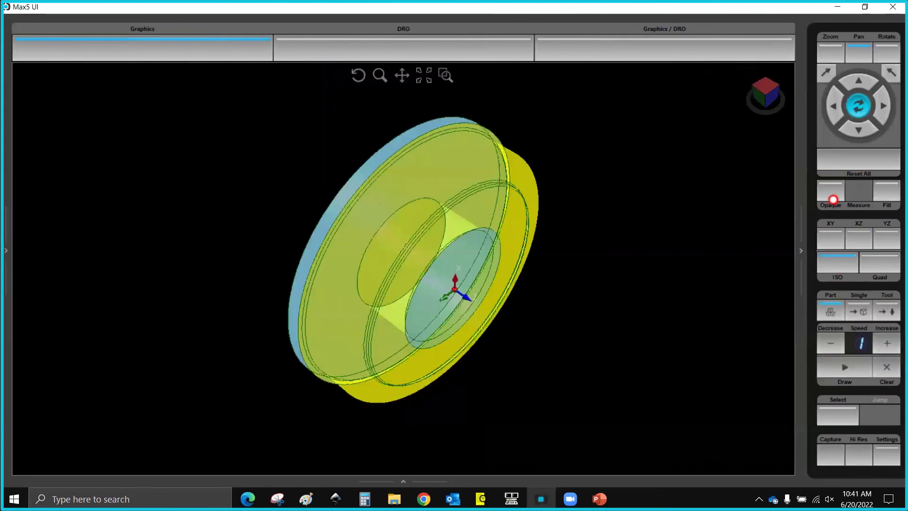
pyautogui.click(832, 194)
pyautogui.scroll(2, 579, 287)
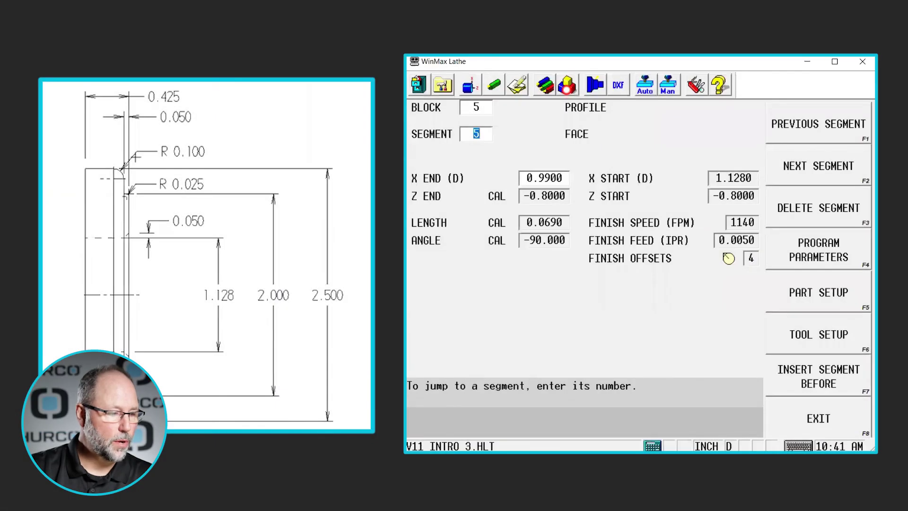
# Step: Create finish profile block 6 from rough block 5 and check its zero allowances on Geometry
pyautogui.press('F8')
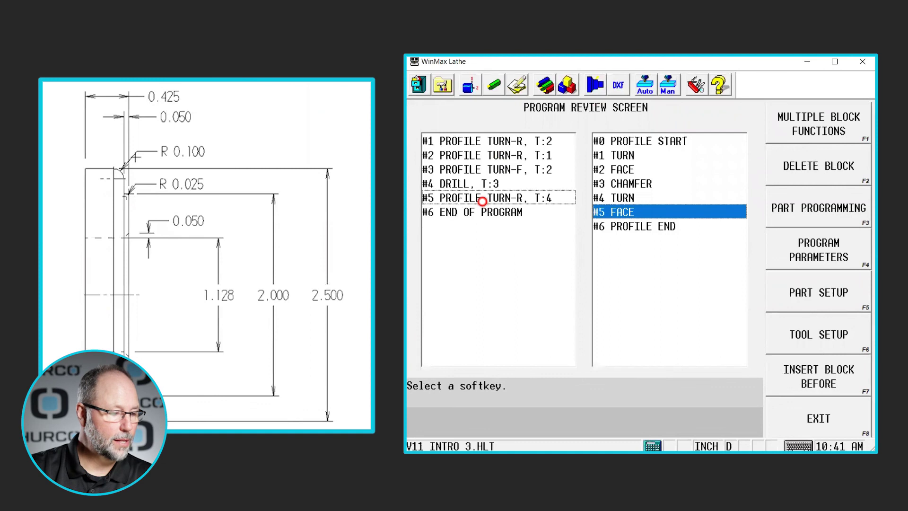
pyautogui.click(482, 201)
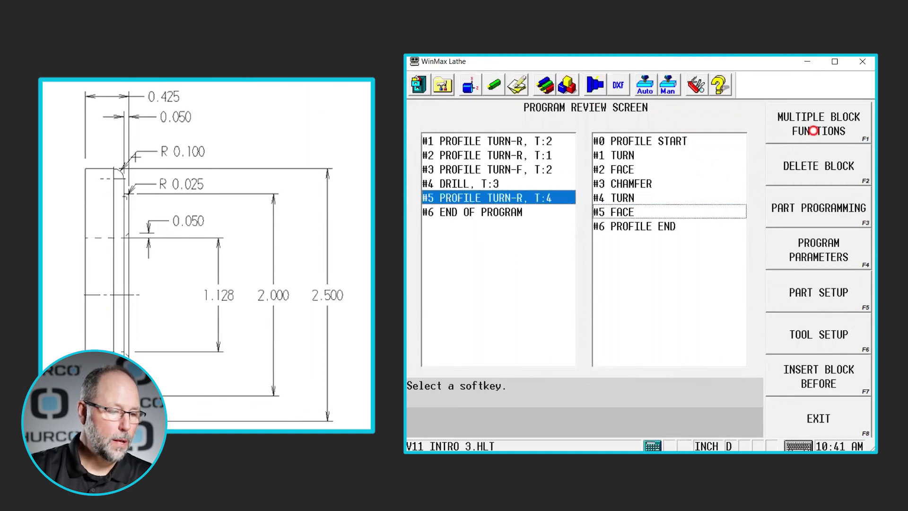
pyautogui.click(813, 131)
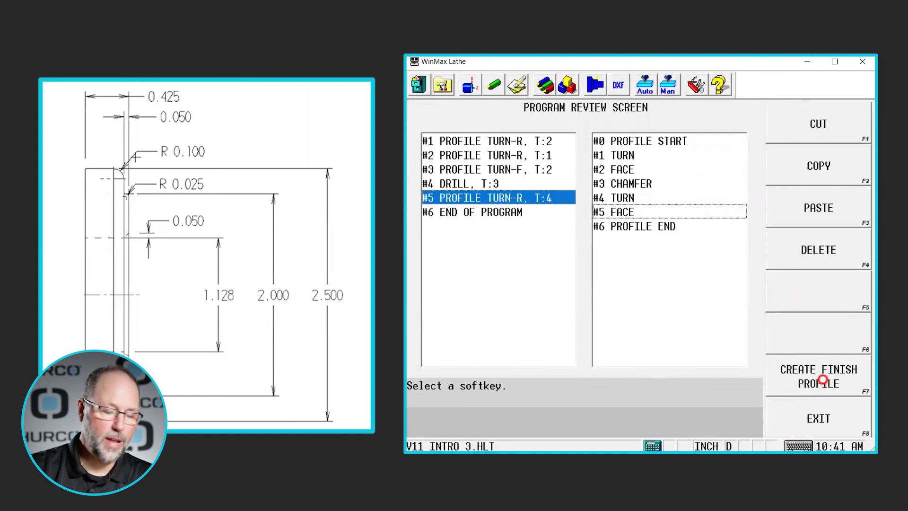
pyautogui.click(823, 379)
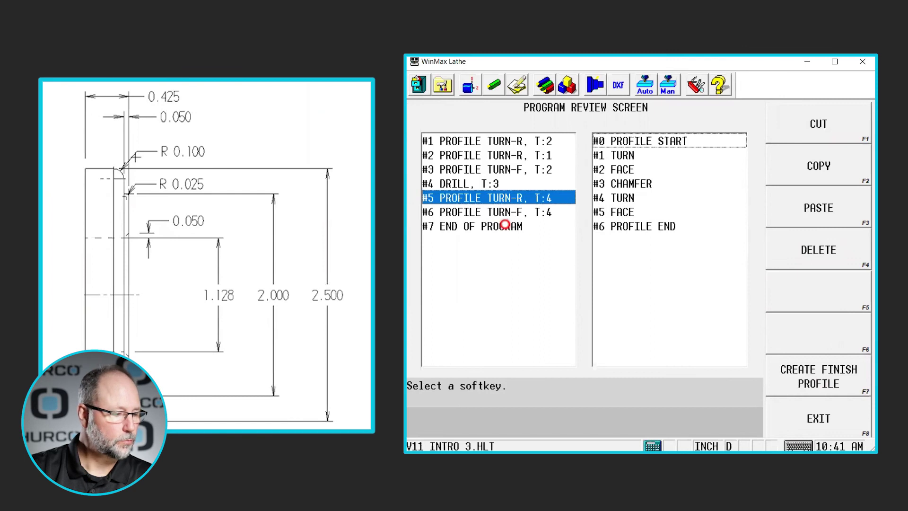
pyautogui.doubleClick(497, 214)
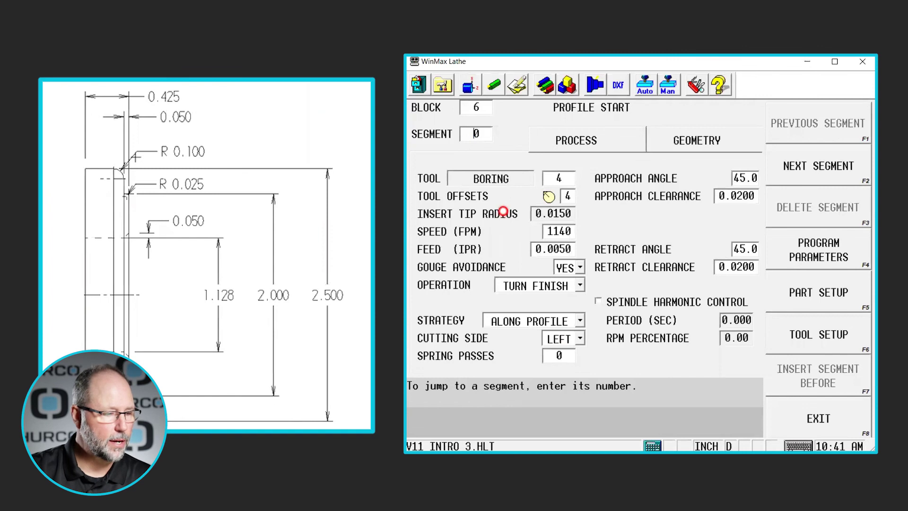
pyautogui.click(672, 151)
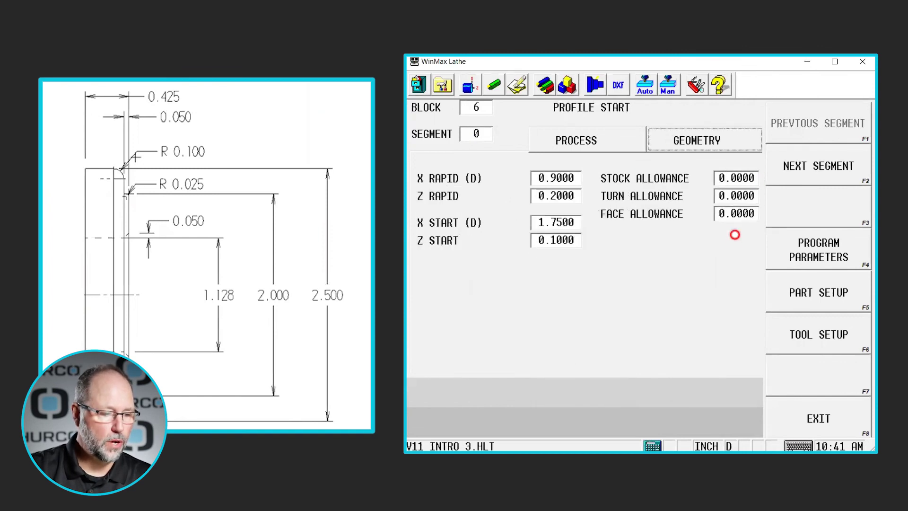